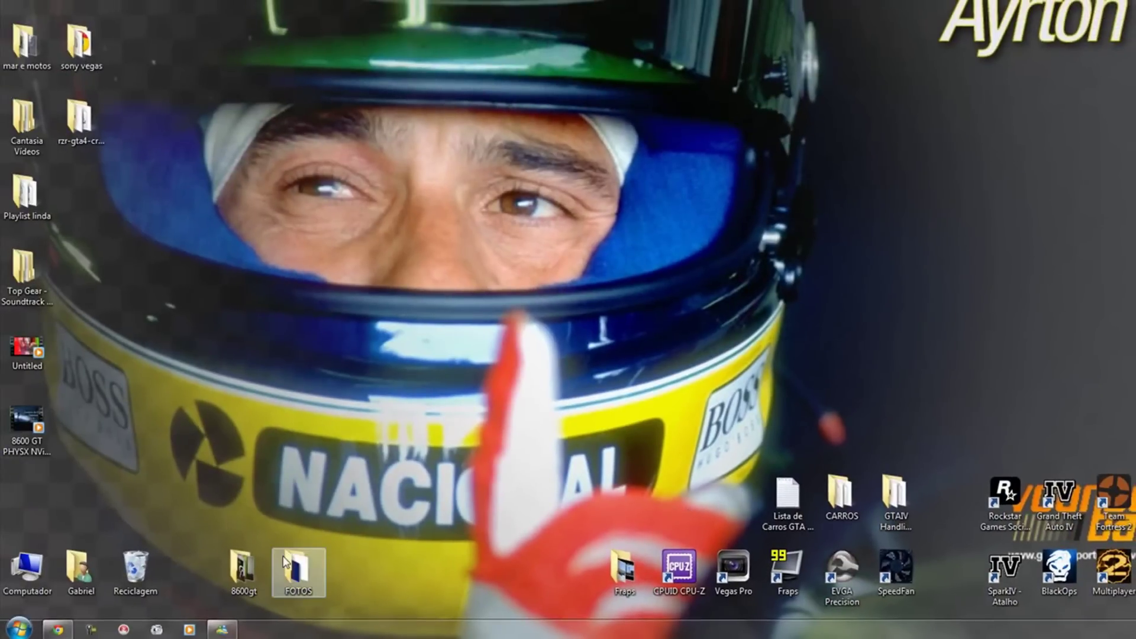
Launch Vegas Pro from the desktop.
left_click(49, 456)
left_click(77, 455)
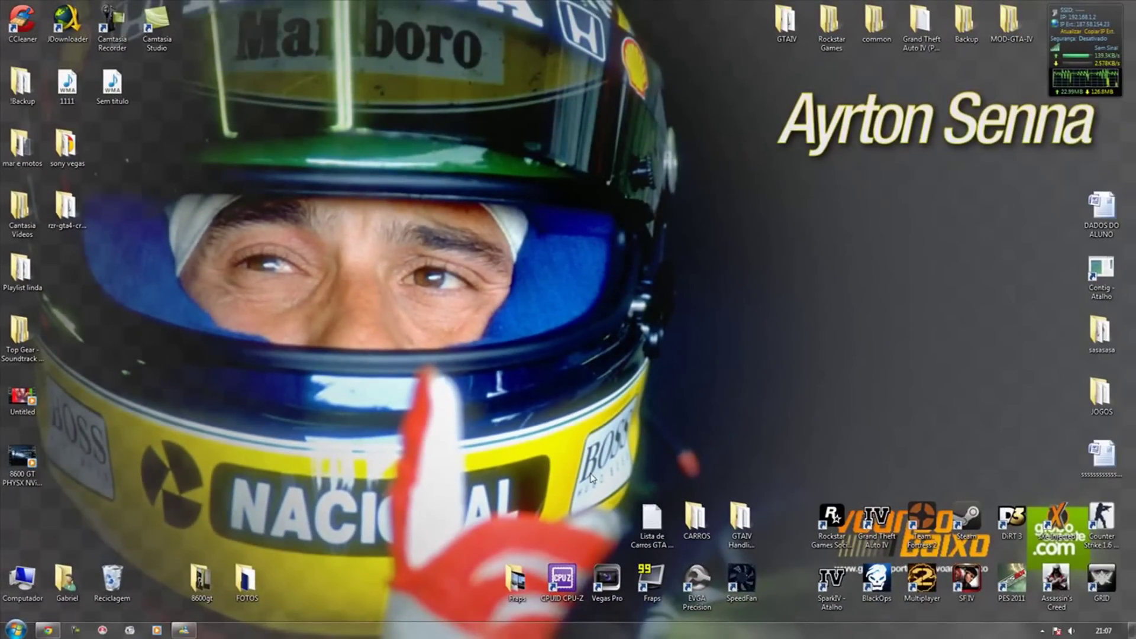
double_click(620, 597)
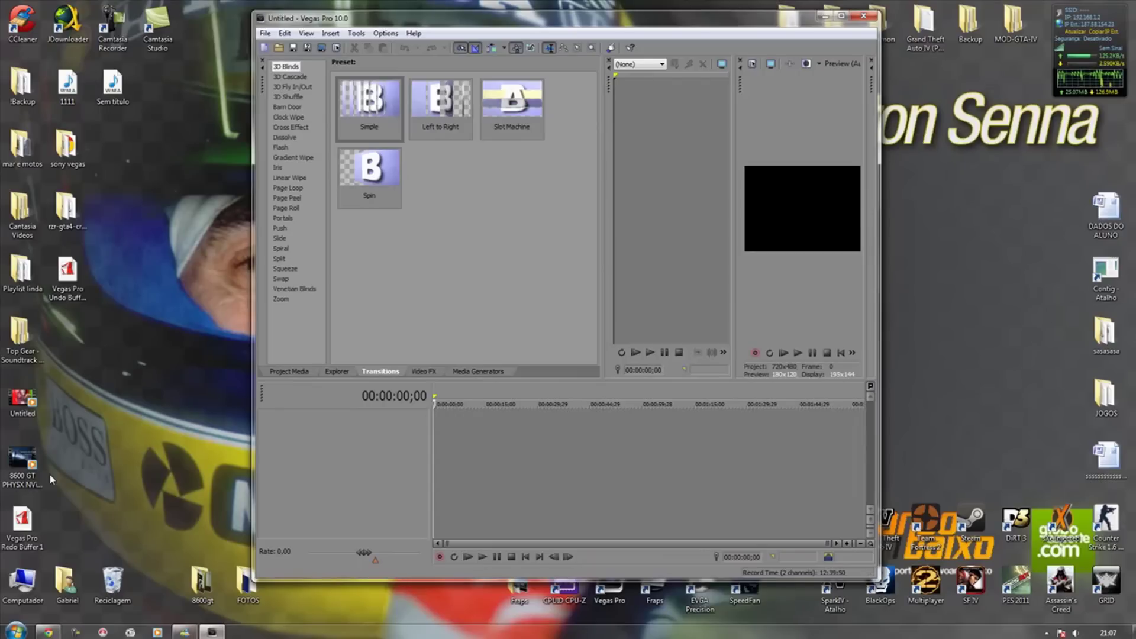
Reposition the 8600 GT PHYSX video file on the desktop so it sits beside the Untitled video.
left_click(17, 482)
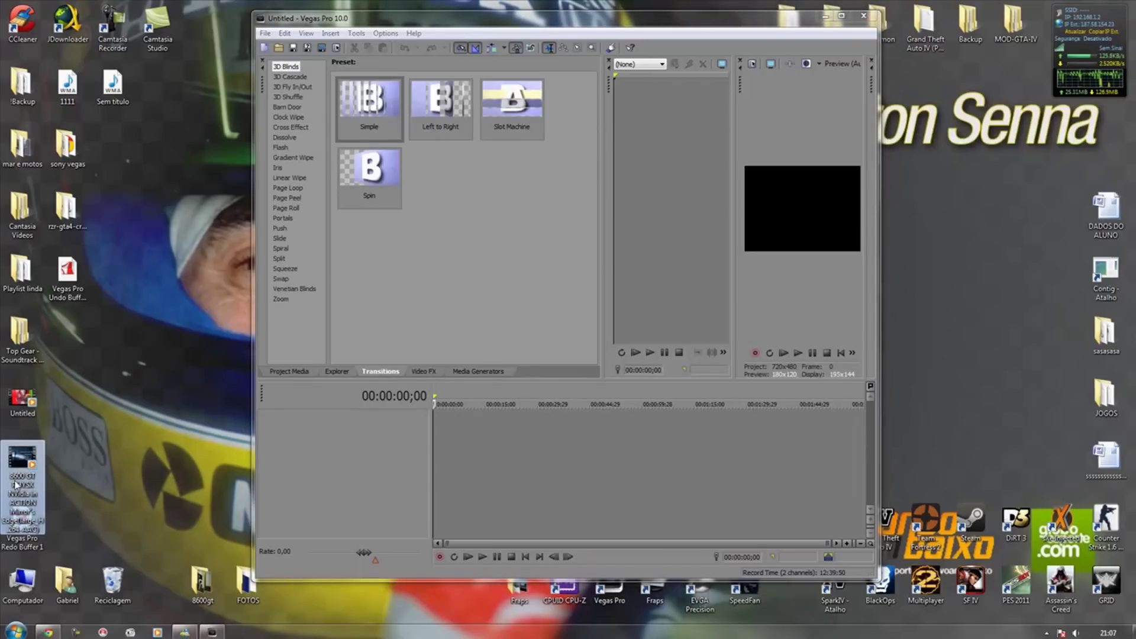
left_click(99, 478)
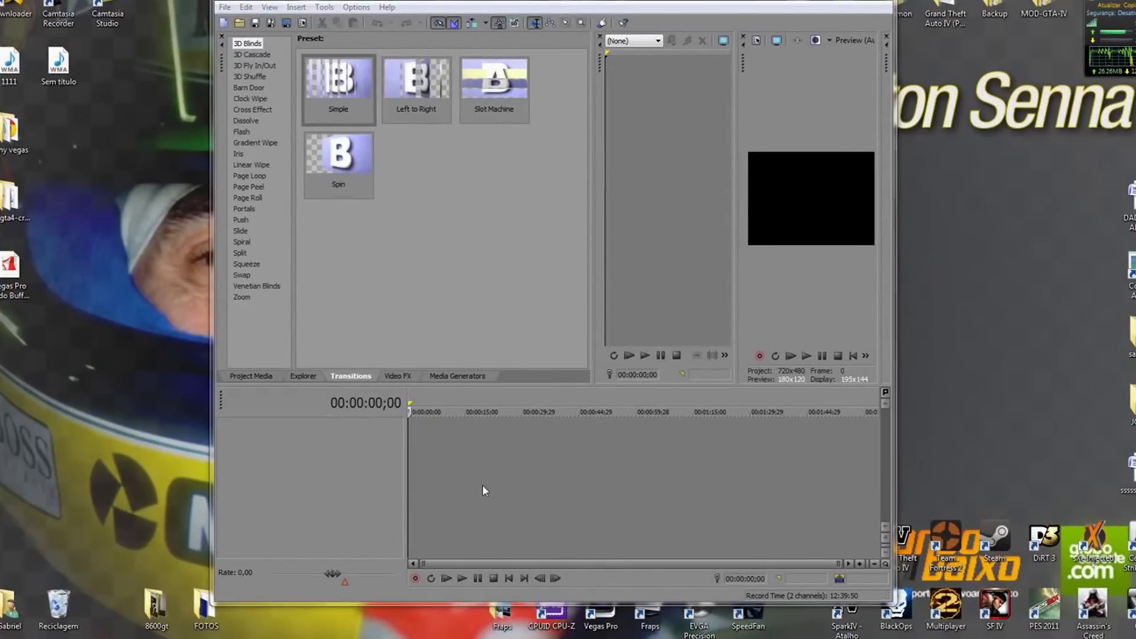
left_click_drag(3, 503, 23, 439)
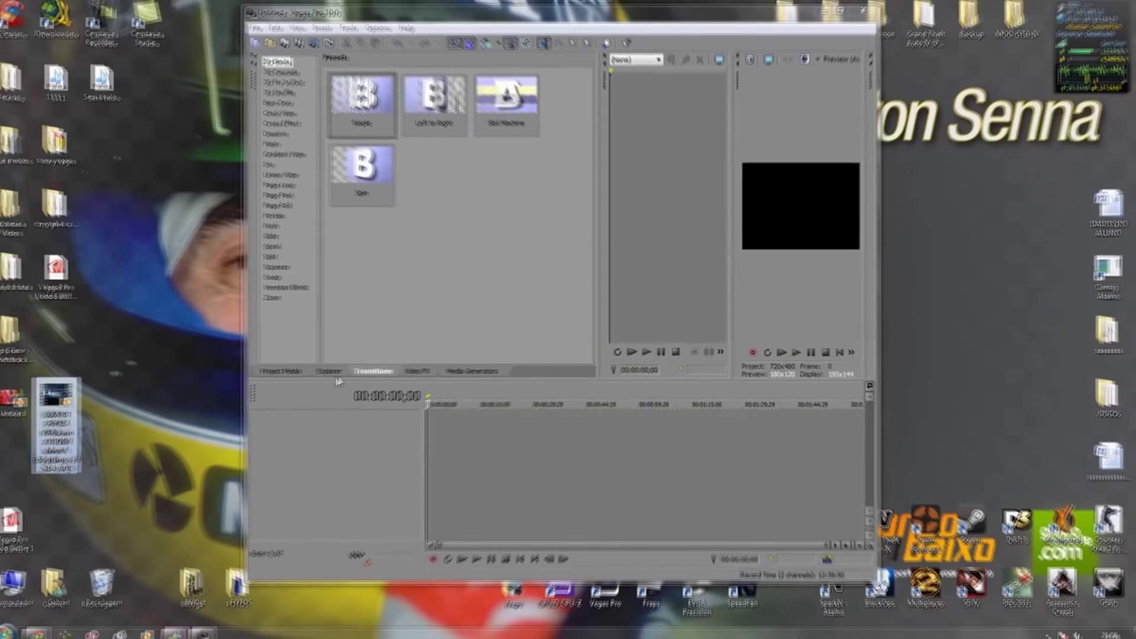
left_click(304, 376)
left_click(288, 370)
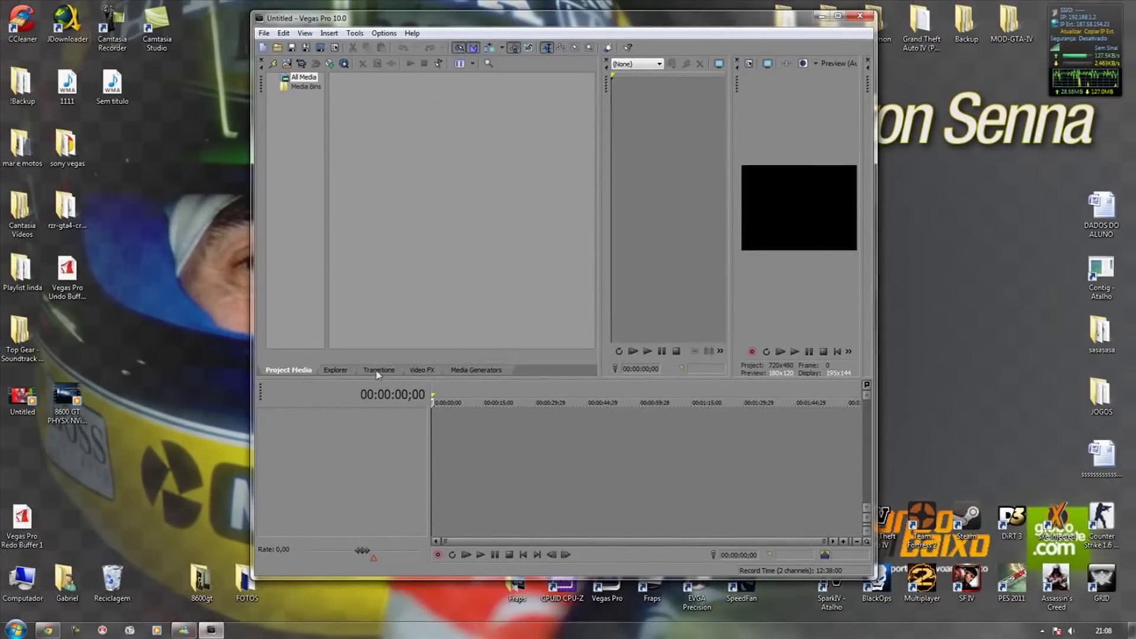
left_click(379, 370)
left_click(476, 370)
Add the 8600 GT PHYSX video from the desktop to the start of the empty timeline.
left_click_drag(67, 400, 438, 439)
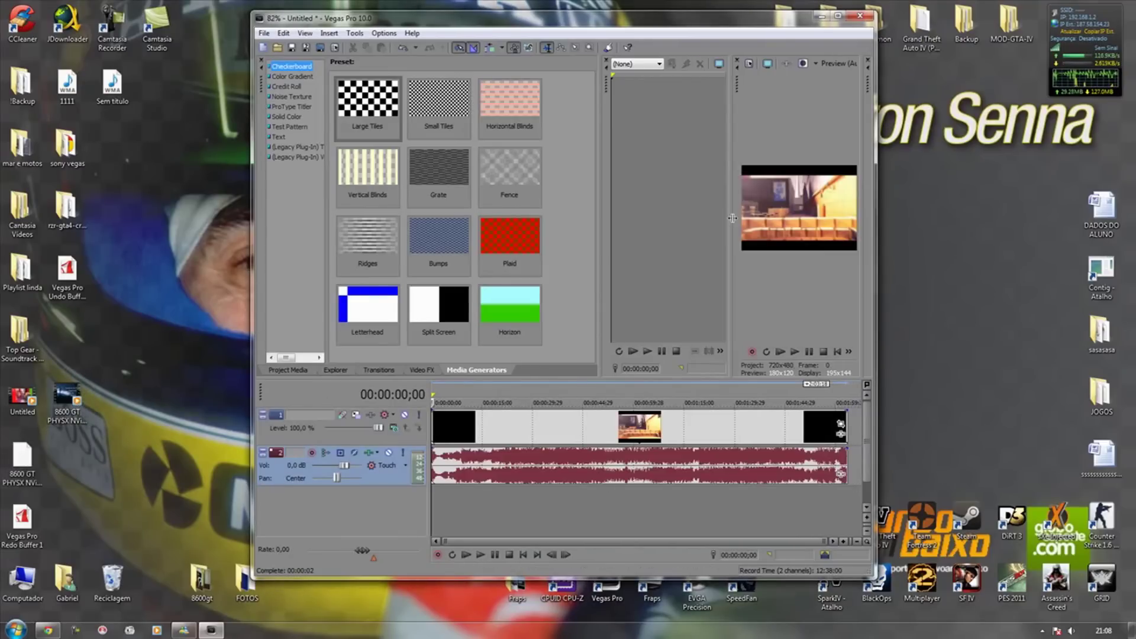
Maximize the editor window and rearrange the panels to give the video preview the trimmer's space.
double_click(791, 21)
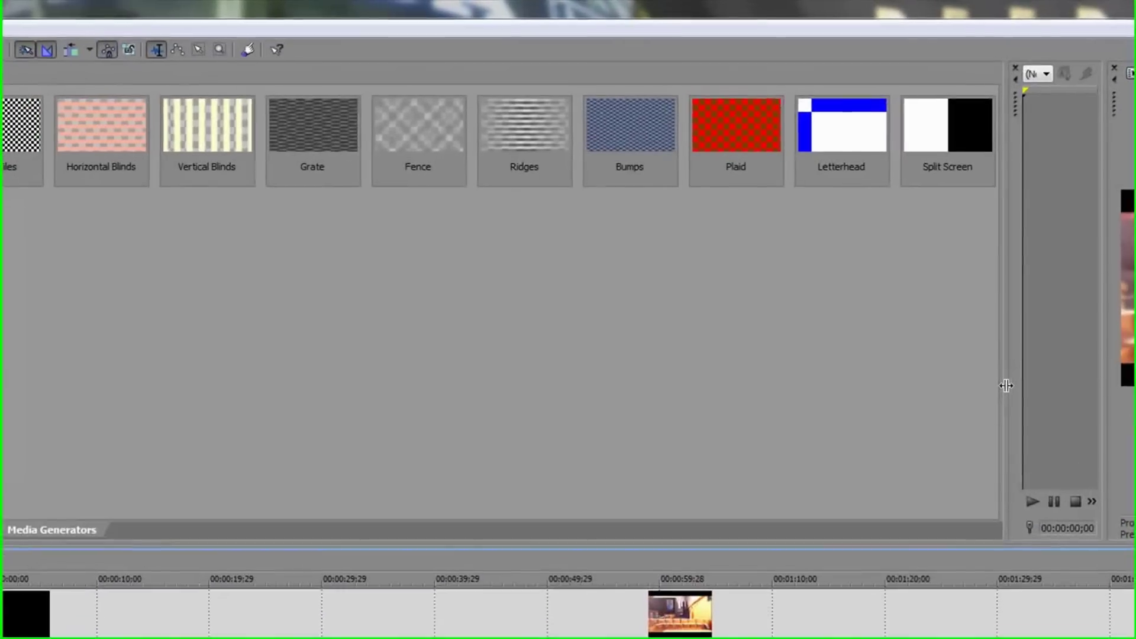
key("alt+3")
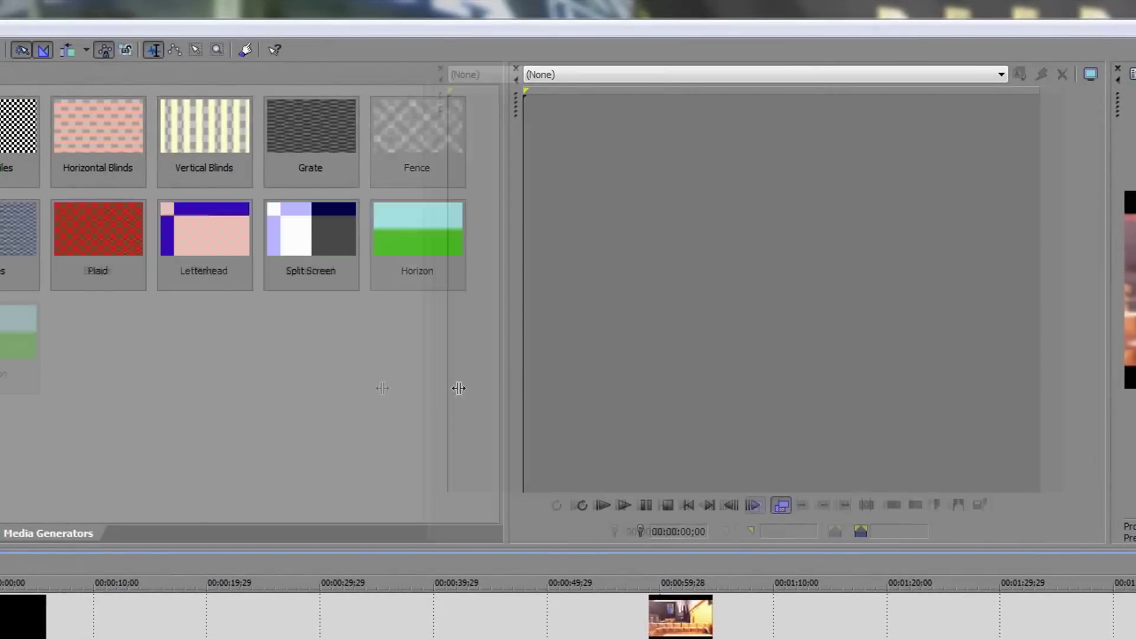
left_click_drag(1109, 393, 366, 394)
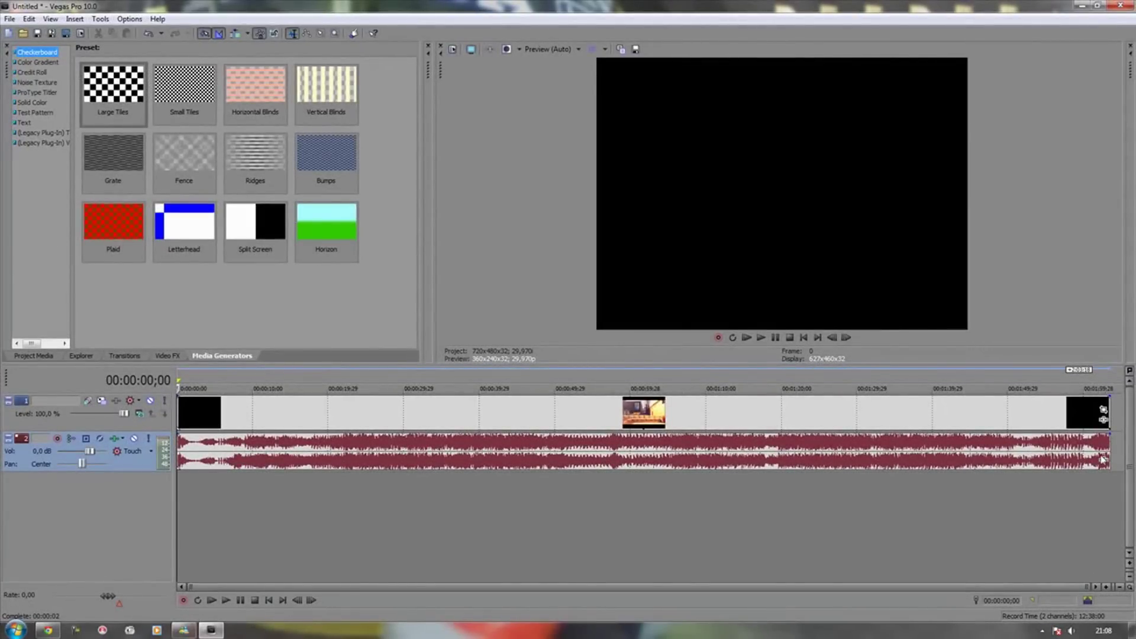
Trim the clip's end to about 14 seconds and its start to 00:00:07;06, and move it to the timeline start.
left_click_drag(1105, 414, 280, 417)
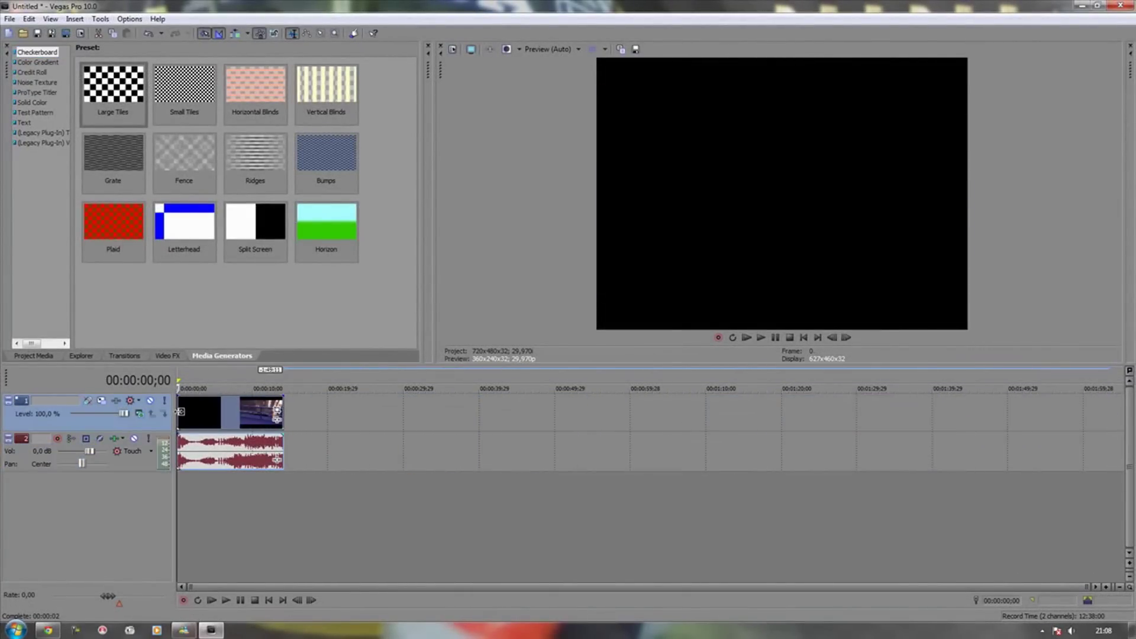
left_click_drag(181, 411, 233, 411)
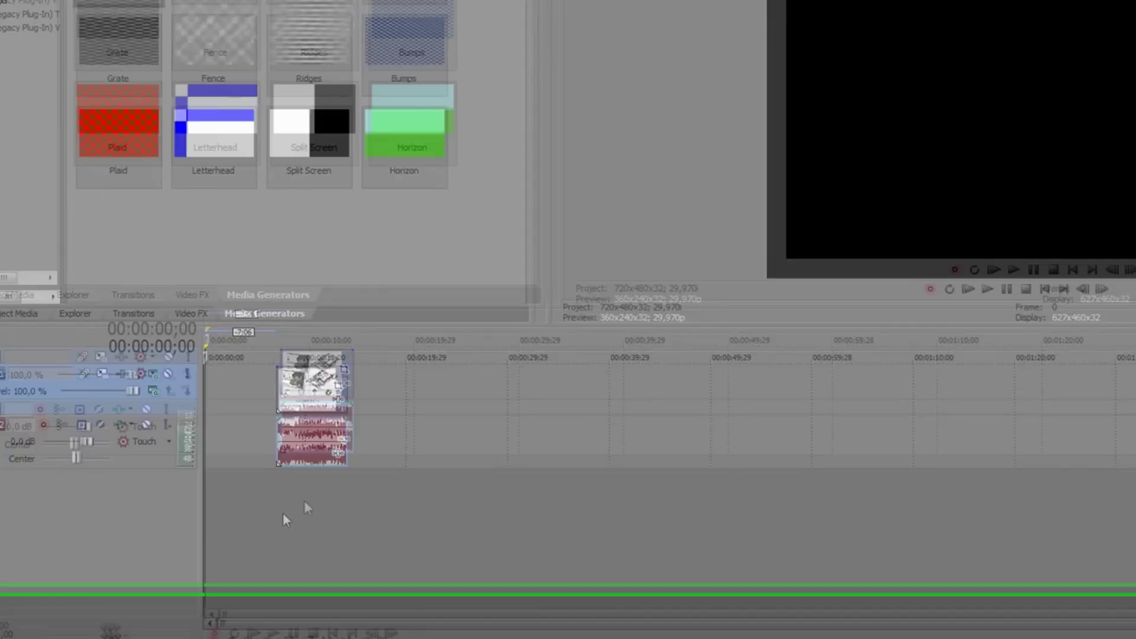
left_click(291, 460)
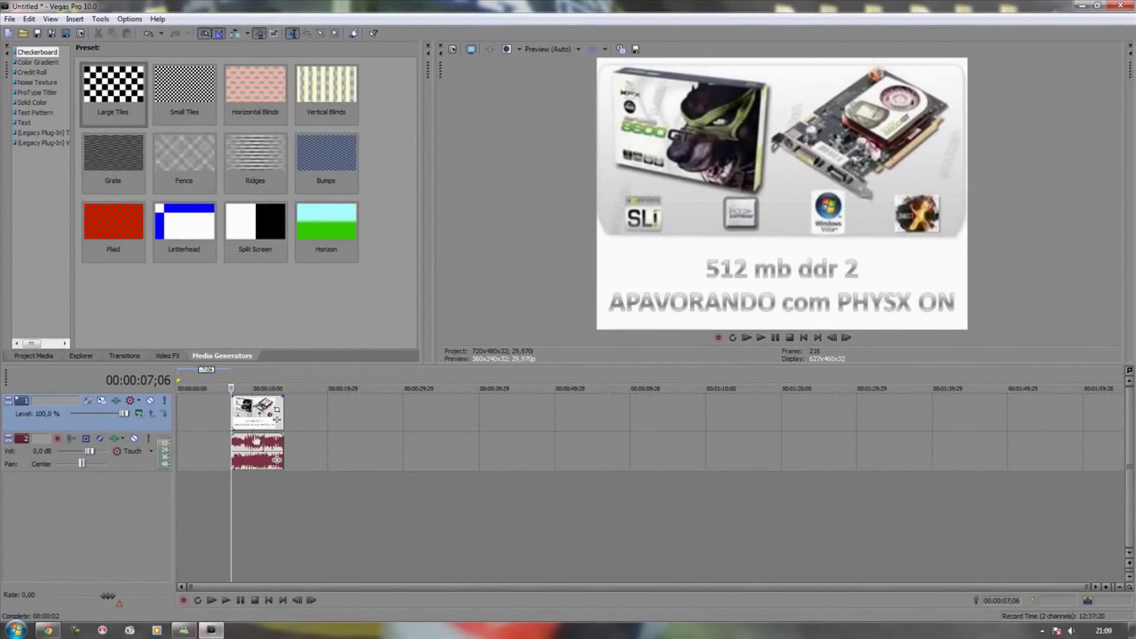
left_click_drag(254, 428, 158, 424)
left_click(186, 515)
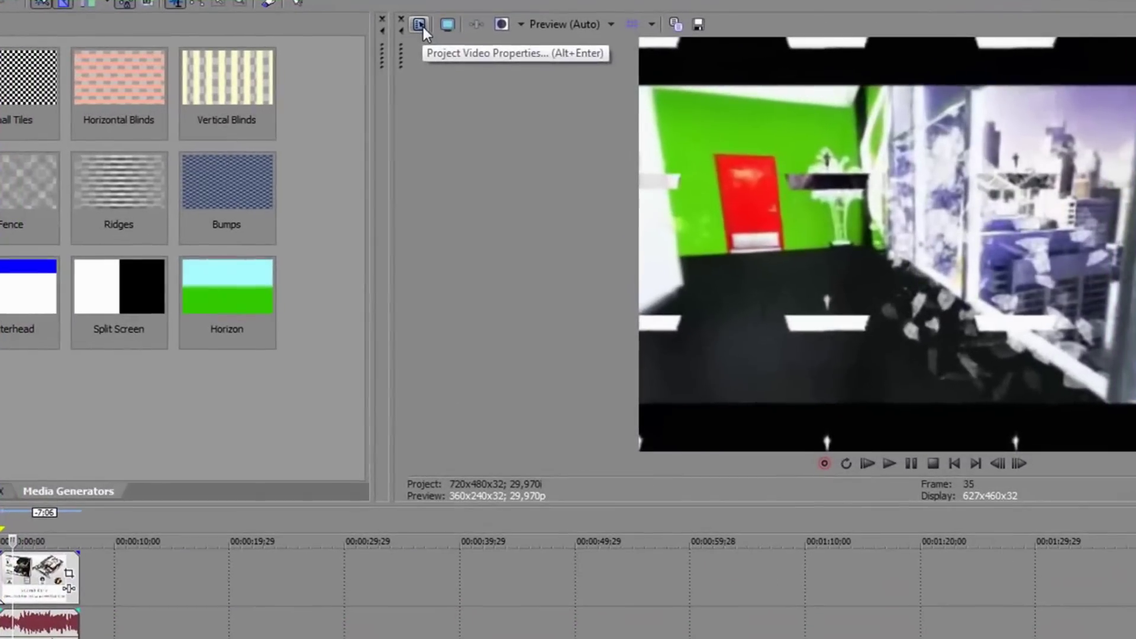
Set the project's video template to HD 1080-60i (1920x1080; 29,970 fps).
left_click(436, 37)
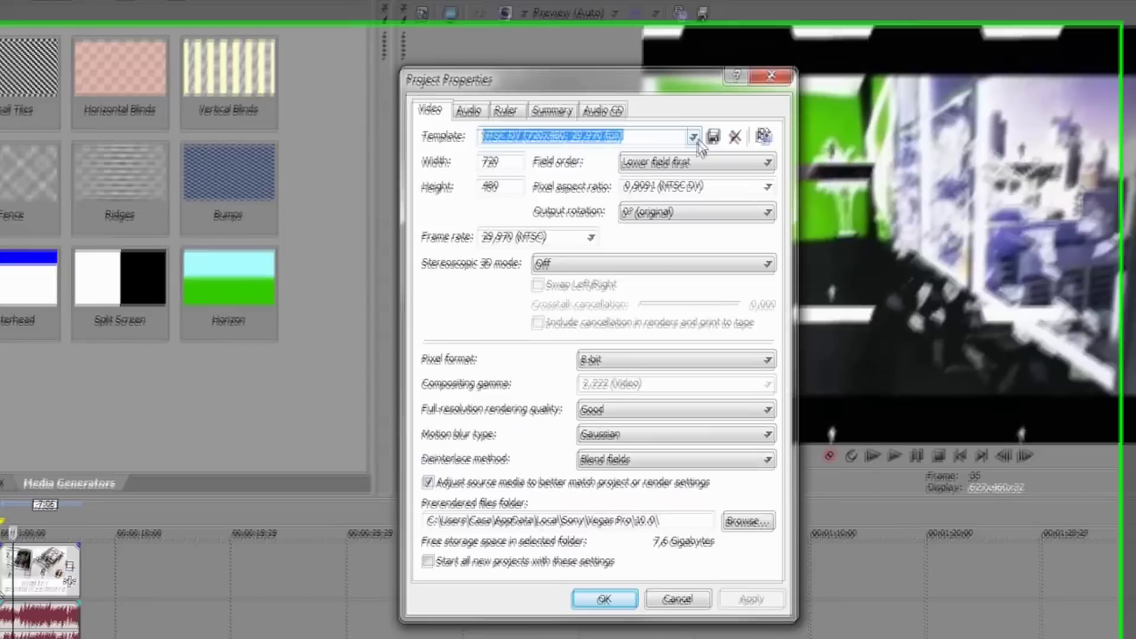
left_click(689, 146)
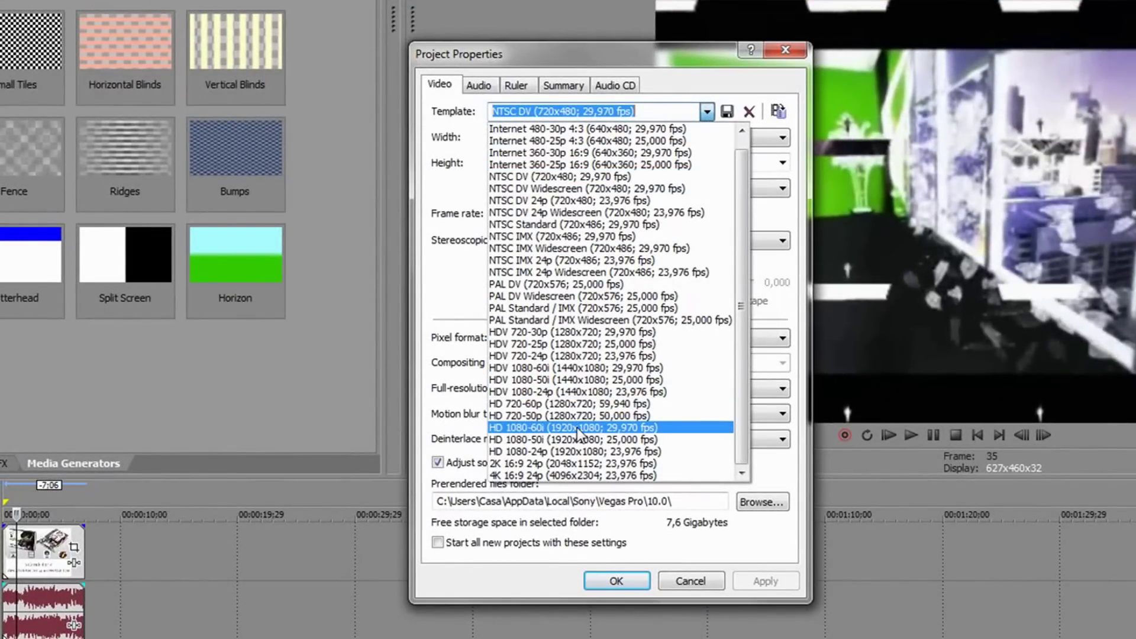
left_click(610, 428)
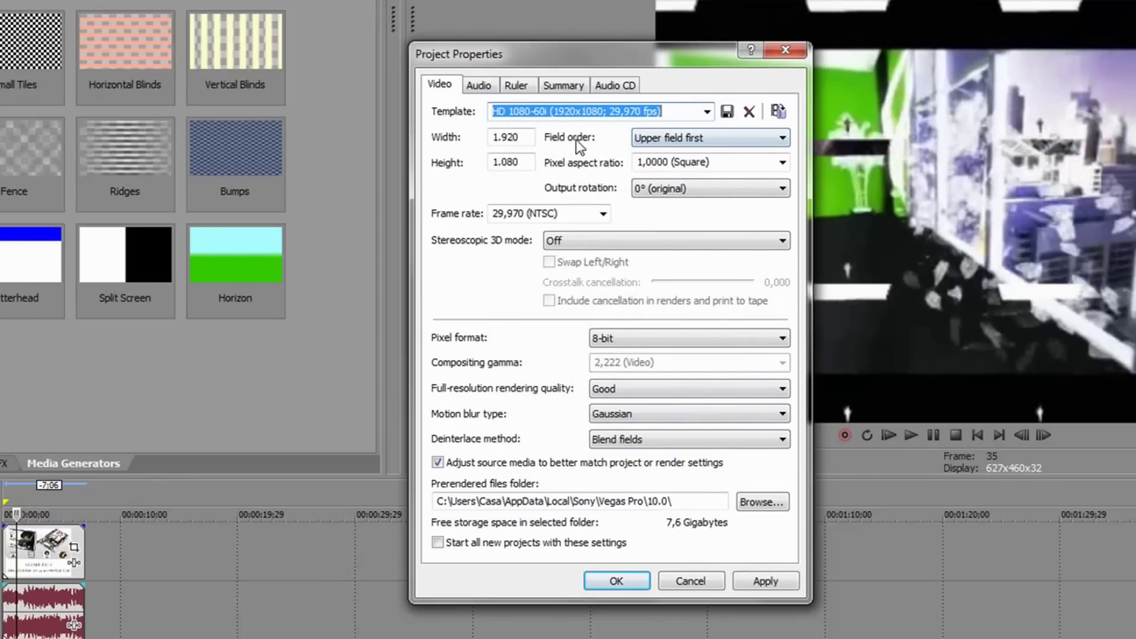
Set the field order to None (progressive scan) and the full-resolution rendering quality to Best, and apply the project properties.
left_click(690, 141)
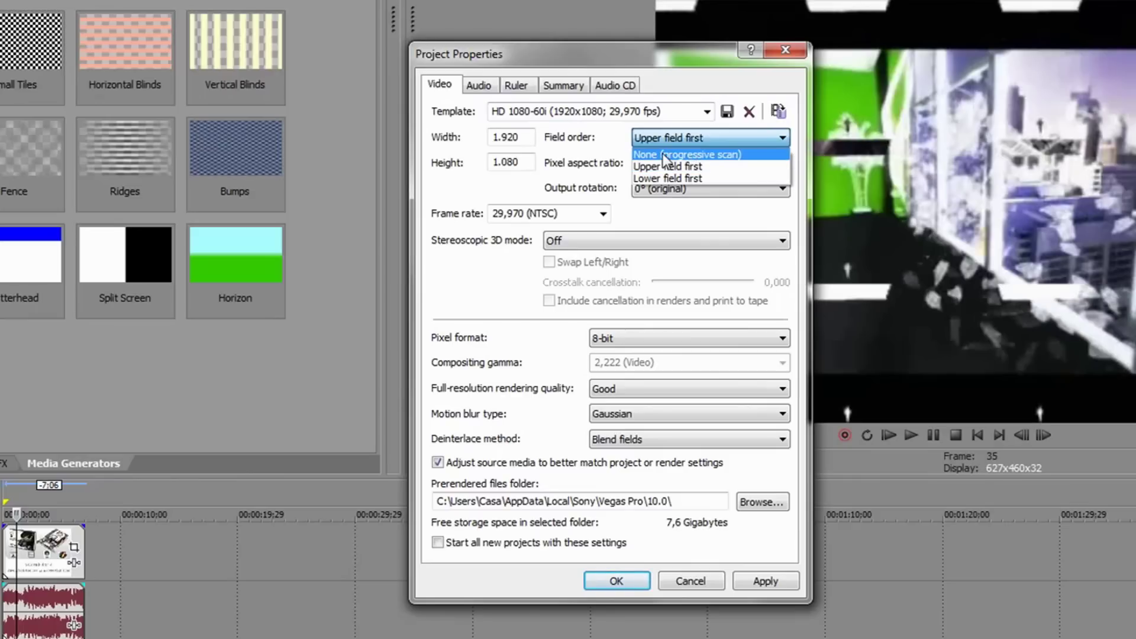
left_click(665, 156)
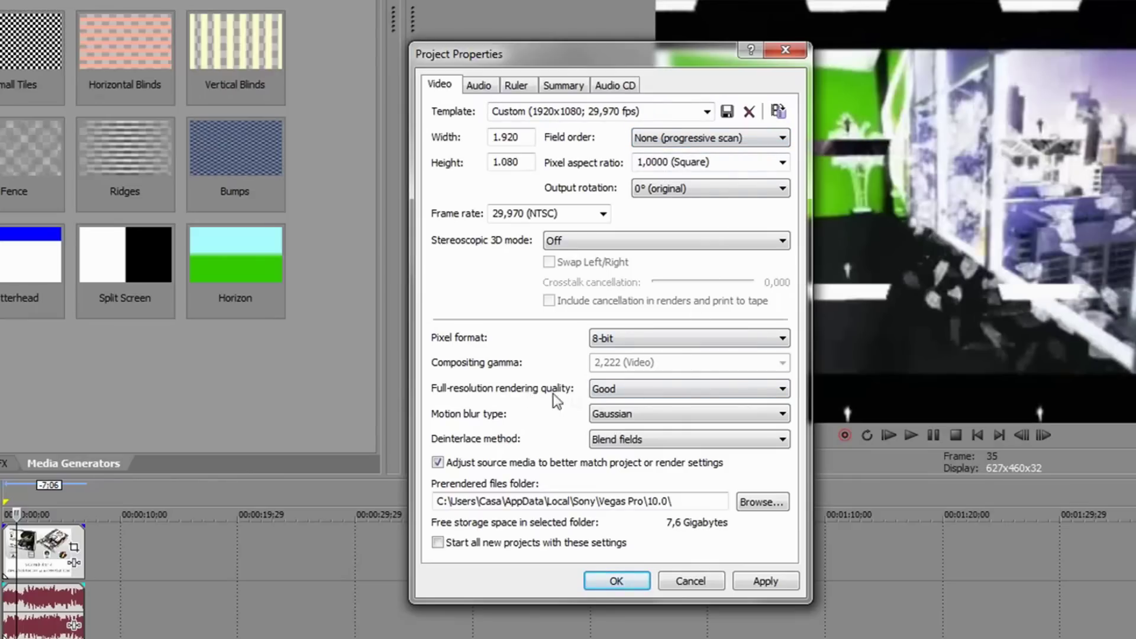
left_click(599, 393)
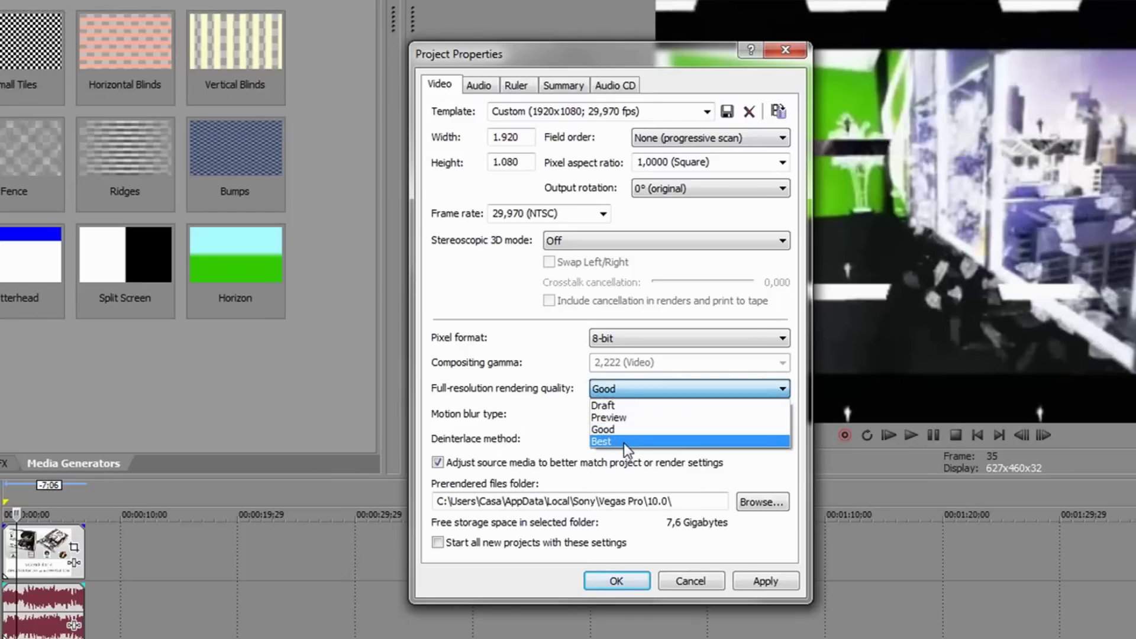
left_click(624, 443)
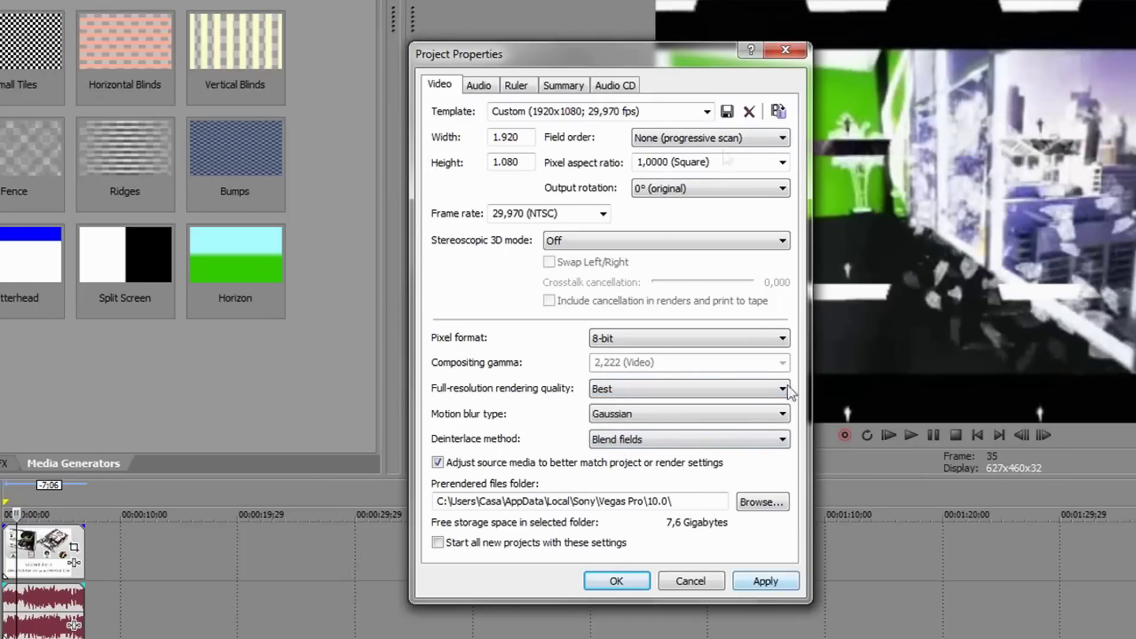
left_click_drag(618, 53, 418, 61)
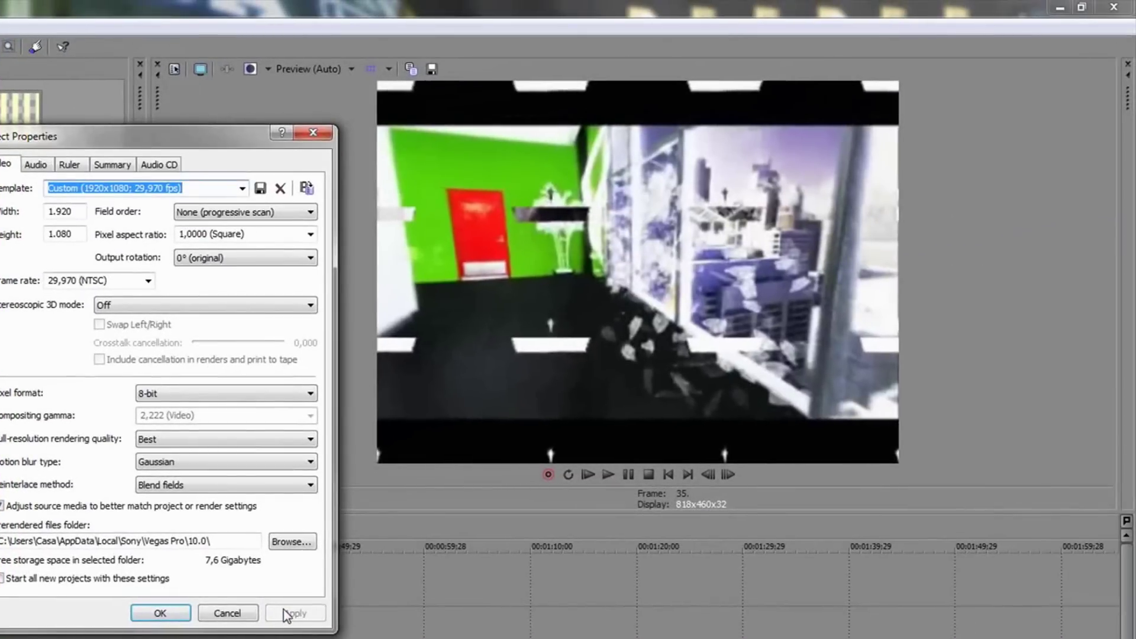
left_click(554, 590)
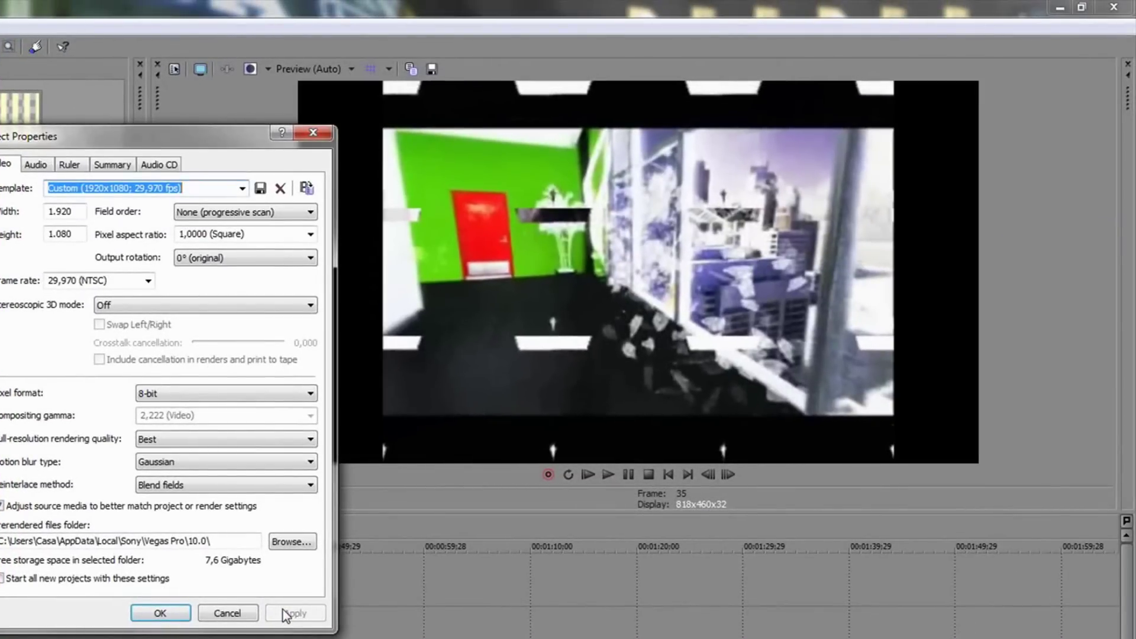
left_click(161, 613)
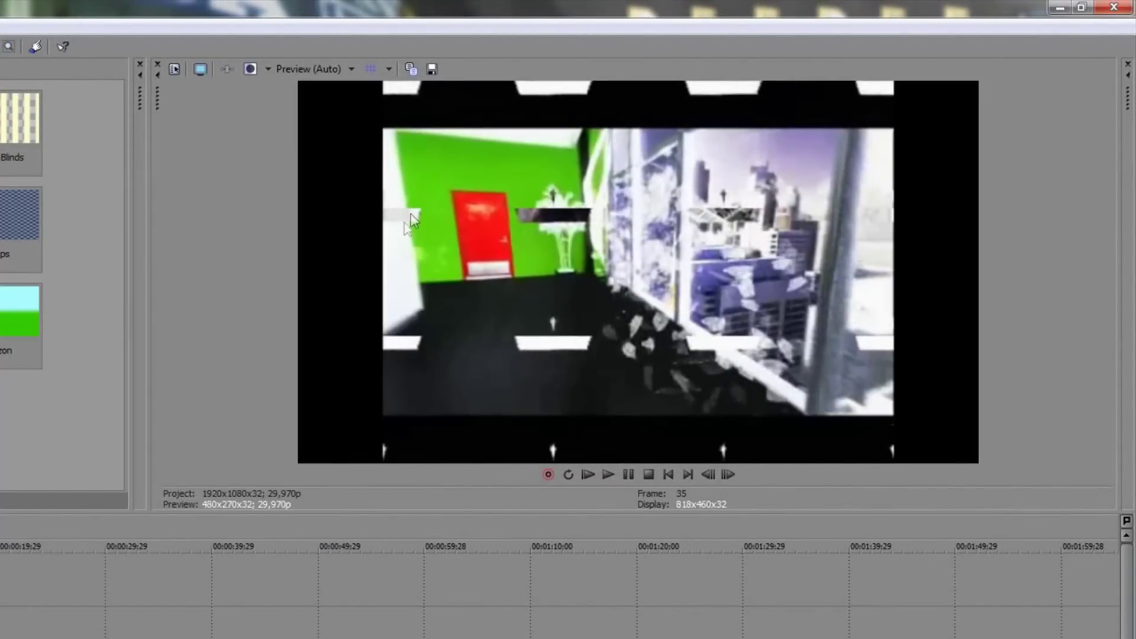
Preview the clip and enlarge video track 1 with Track Motion to about 2551 × 1435.
left_click(599, 475)
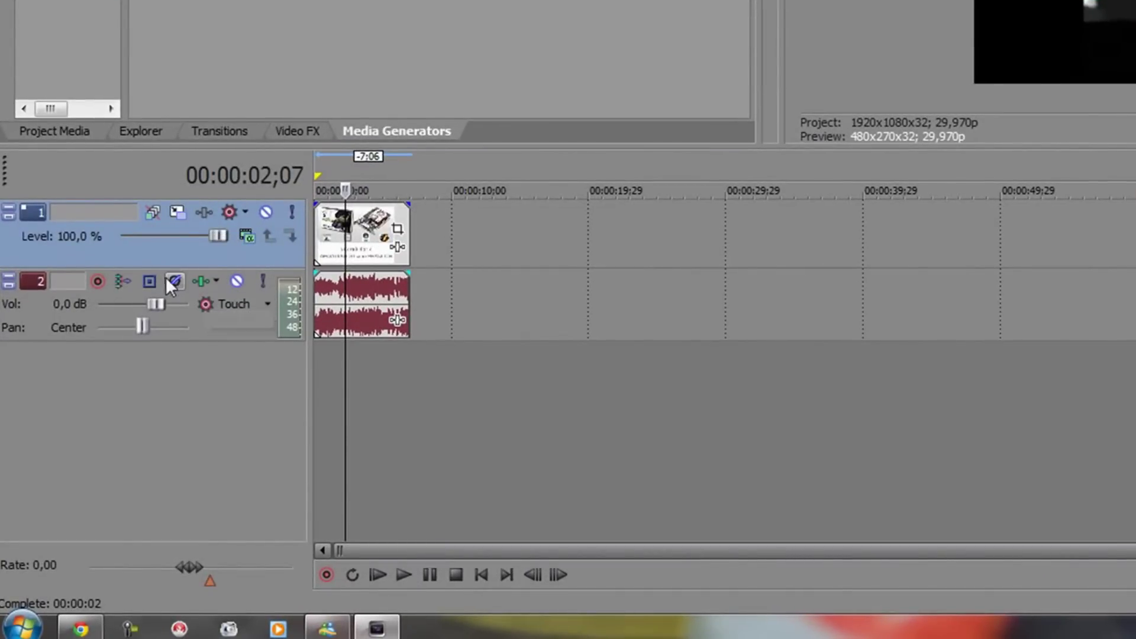
left_click(179, 217)
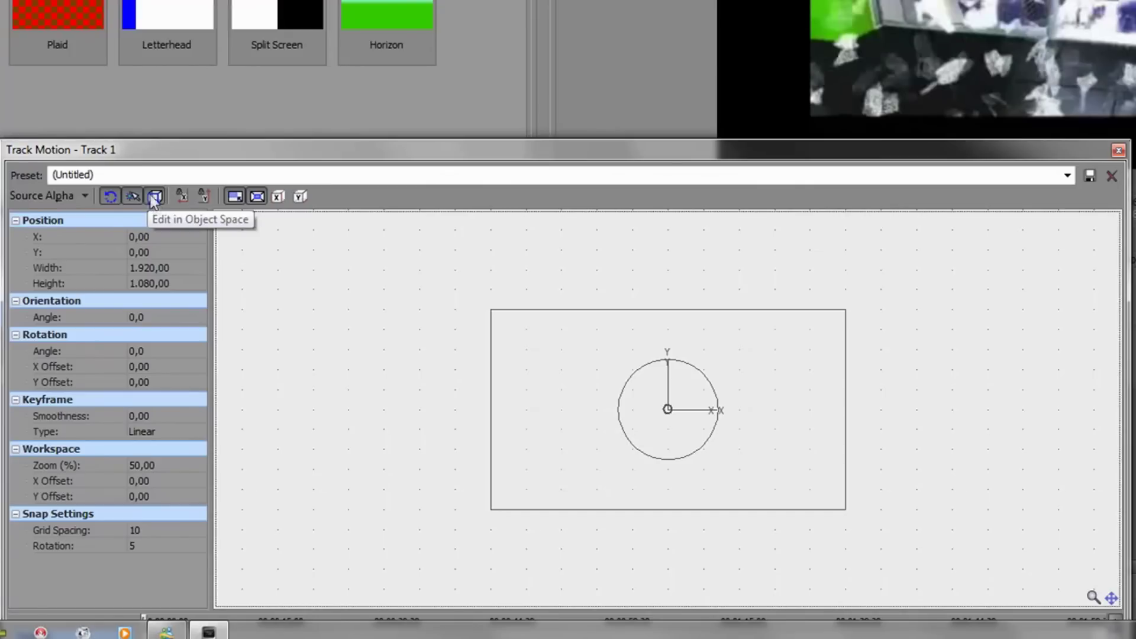
left_click(153, 197)
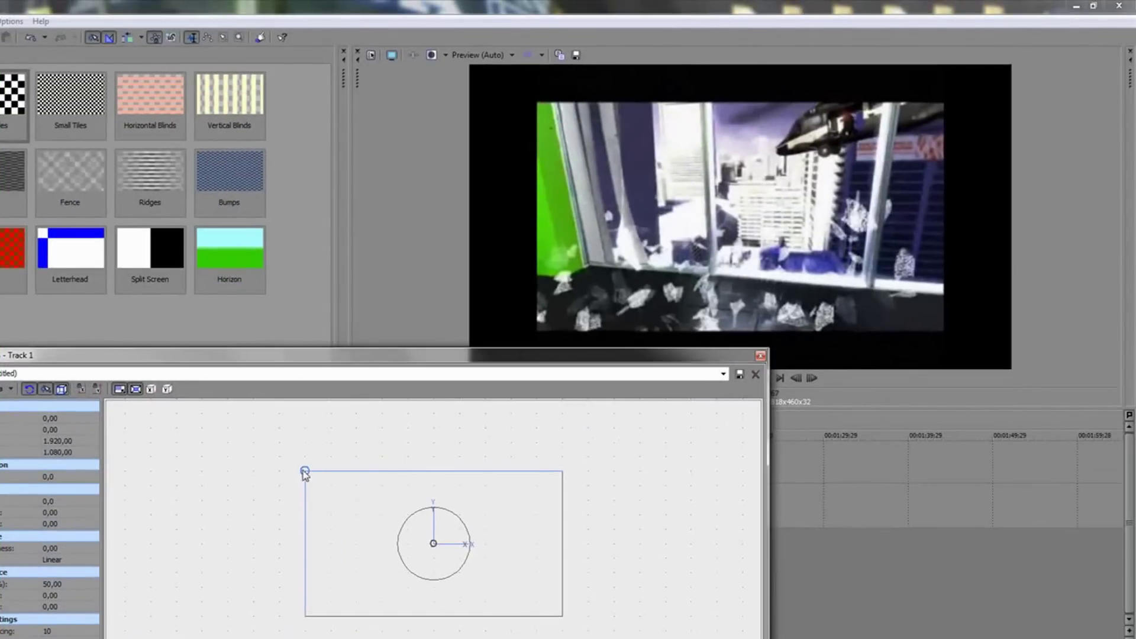
left_click_drag(305, 474, 280, 457)
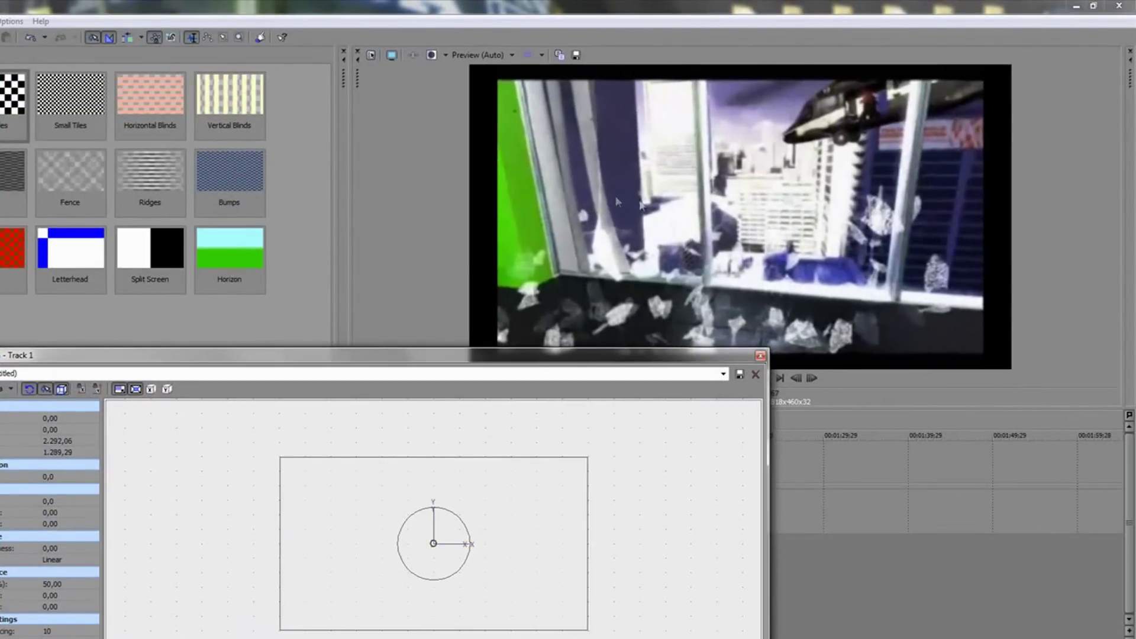
left_click_drag(279, 456, 265, 450)
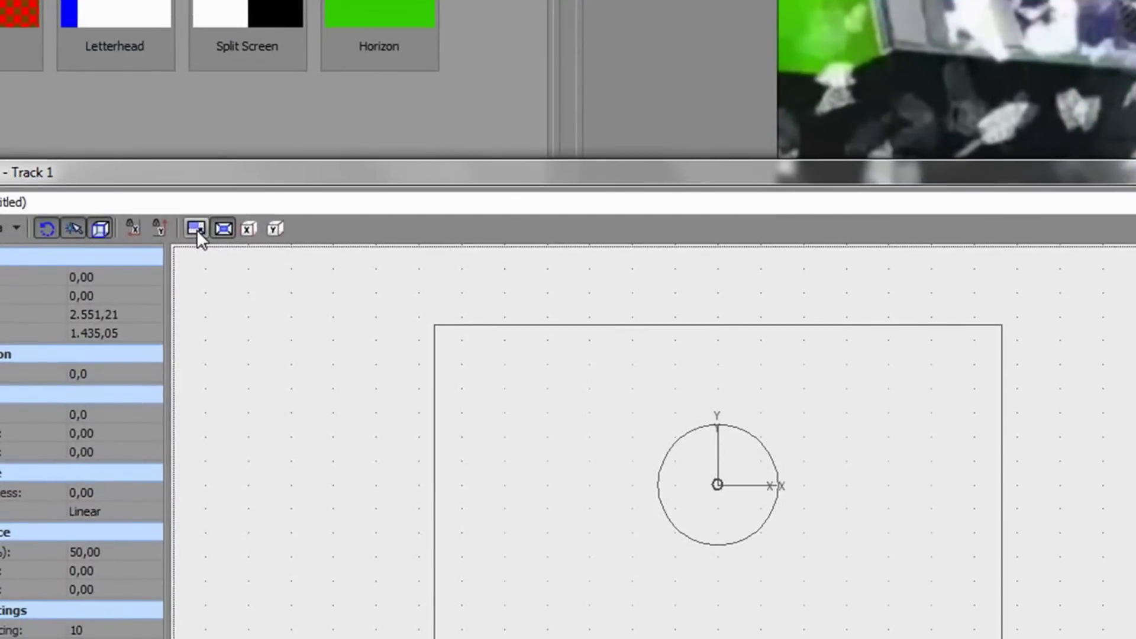
Try narrowing the picture without the aspect lock, and widen it again to about 2591 × 1455 with the lock on.
left_click_drag(430, 328, 511, 328)
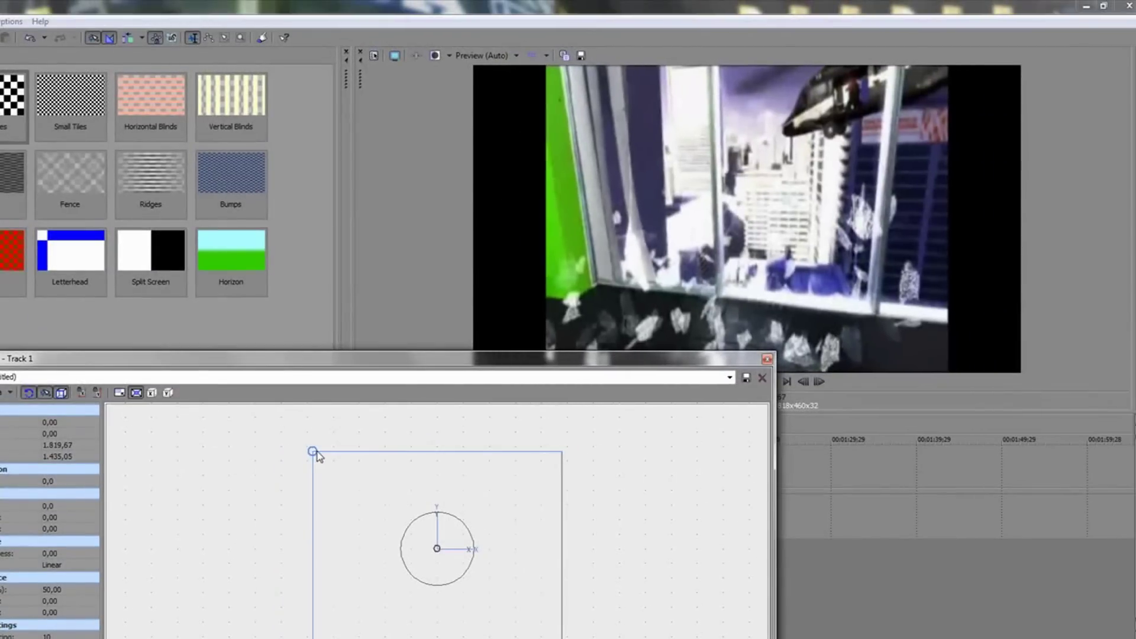
left_click_drag(317, 456, 262, 451)
left_click(119, 393)
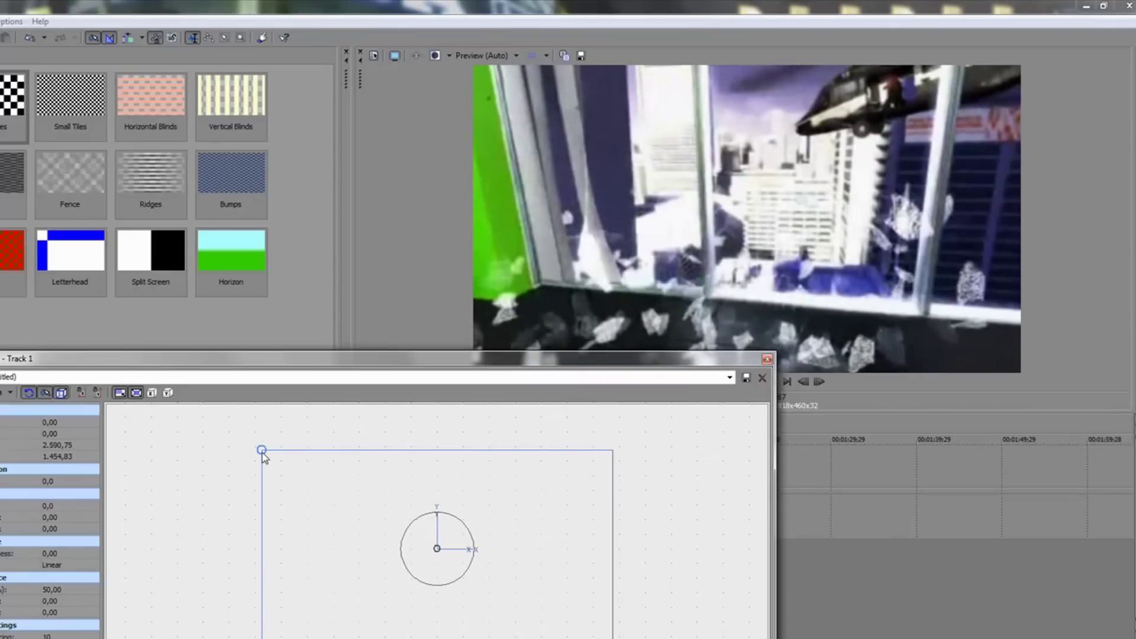
mouse_move(262, 454)
left_mouse_down()
mouse_move(275, 462)
mouse_move(266, 454)
left_mouse_up()
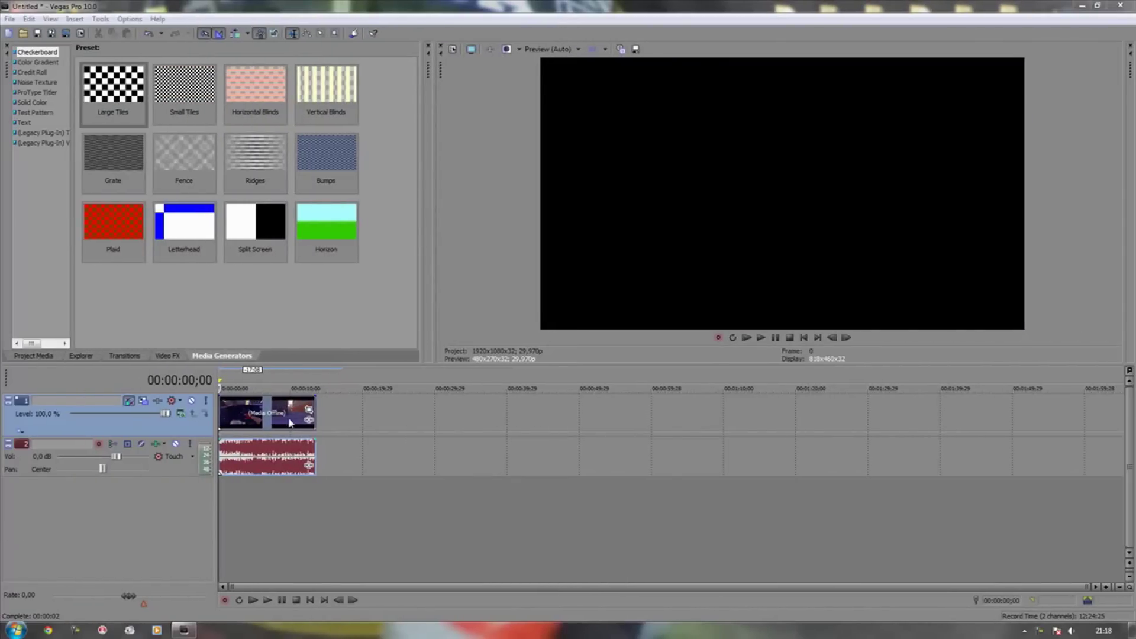
Position the timeline cursor at 00:00:04;10 and lower the audio track's volume to -25,6 dB.
left_click(231, 517)
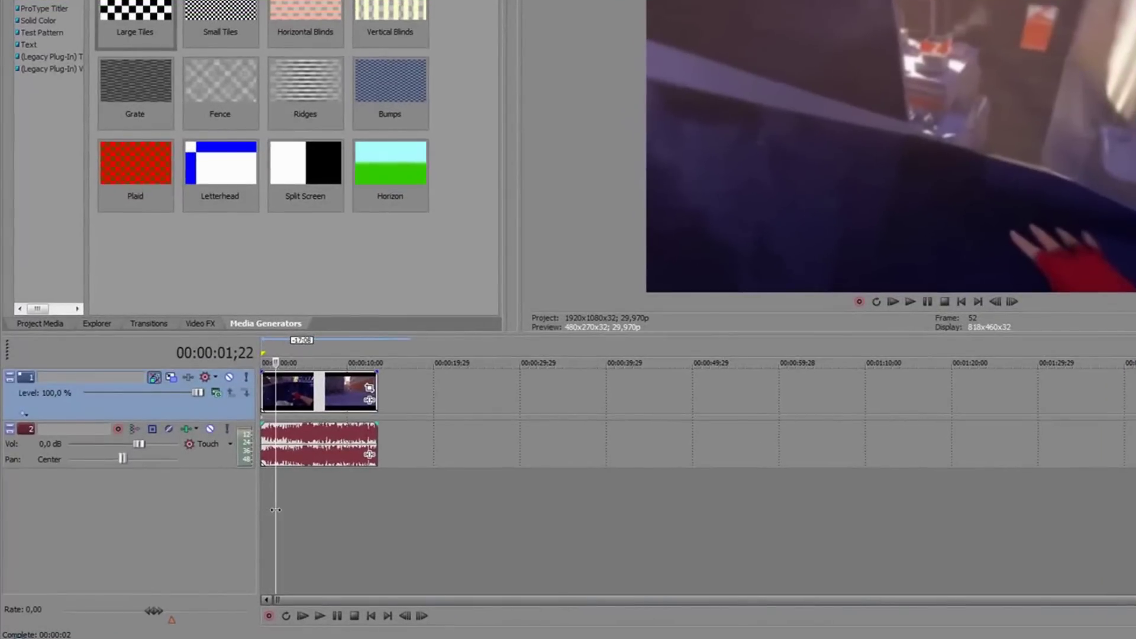
left_click_drag(276, 510, 299, 508)
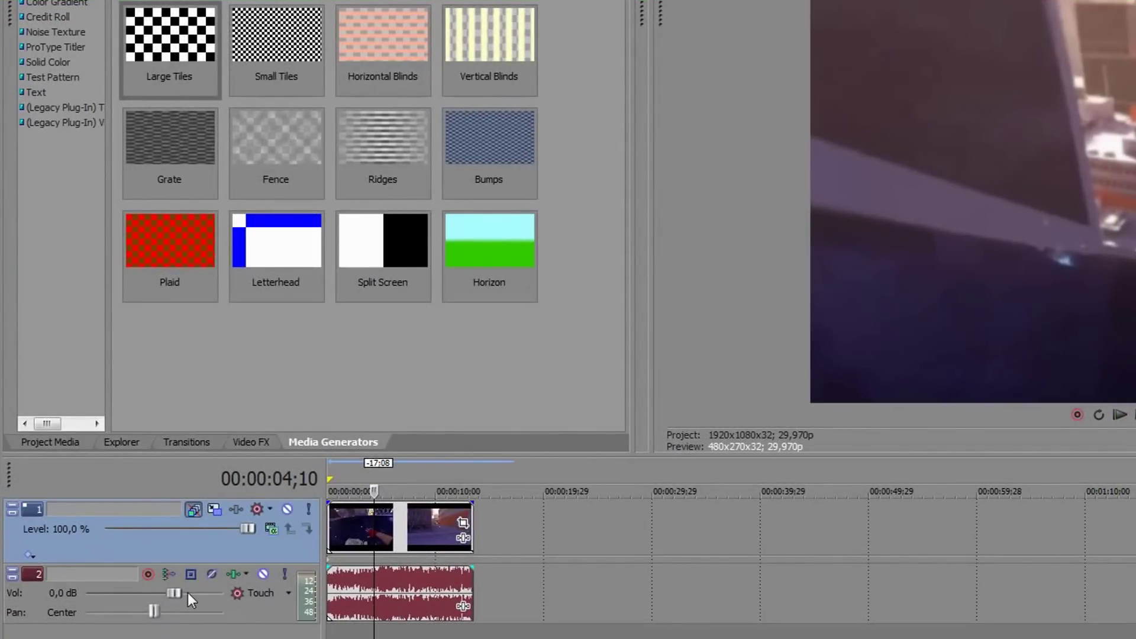
left_click_drag(176, 593, 128, 593)
left_click_drag(87, 593, 269, 595)
left_click_drag(186, 590, 114, 595)
left_click_drag(90, 592, 108, 596)
left_click_drag(112, 591, 115, 594)
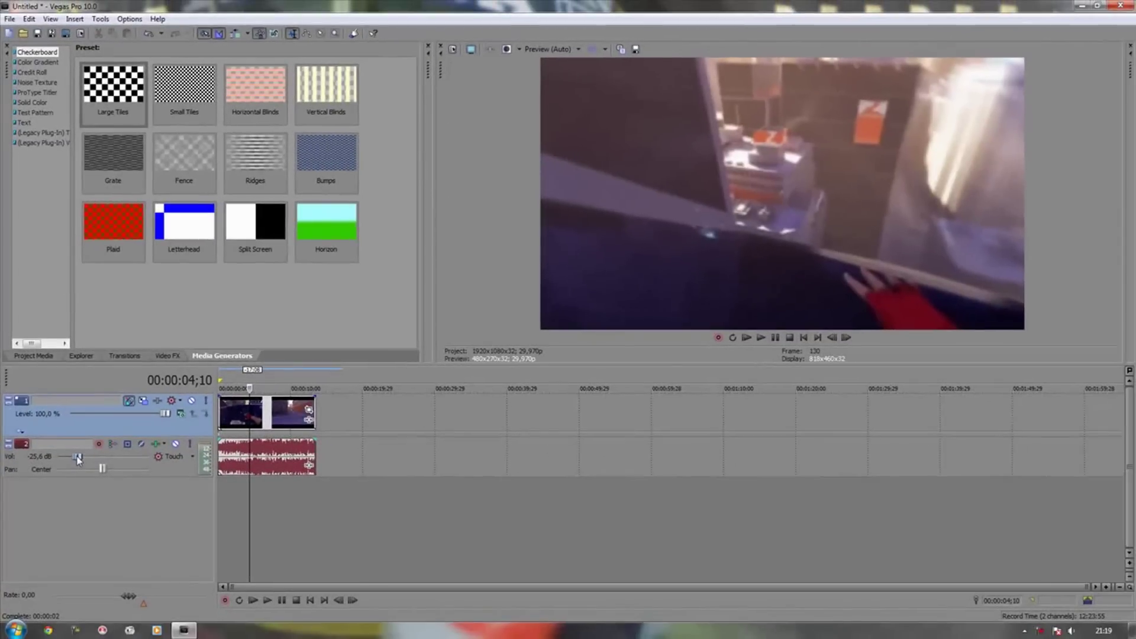
Lower the gameplay audio track to -37,9 dB and add the song "01 - Jorge e Mateus - Seu Astral" from the Downloads folder as a new audio track.
left_click_drag(79, 460, 67, 460)
left_click(184, 631)
double_click(67, 583)
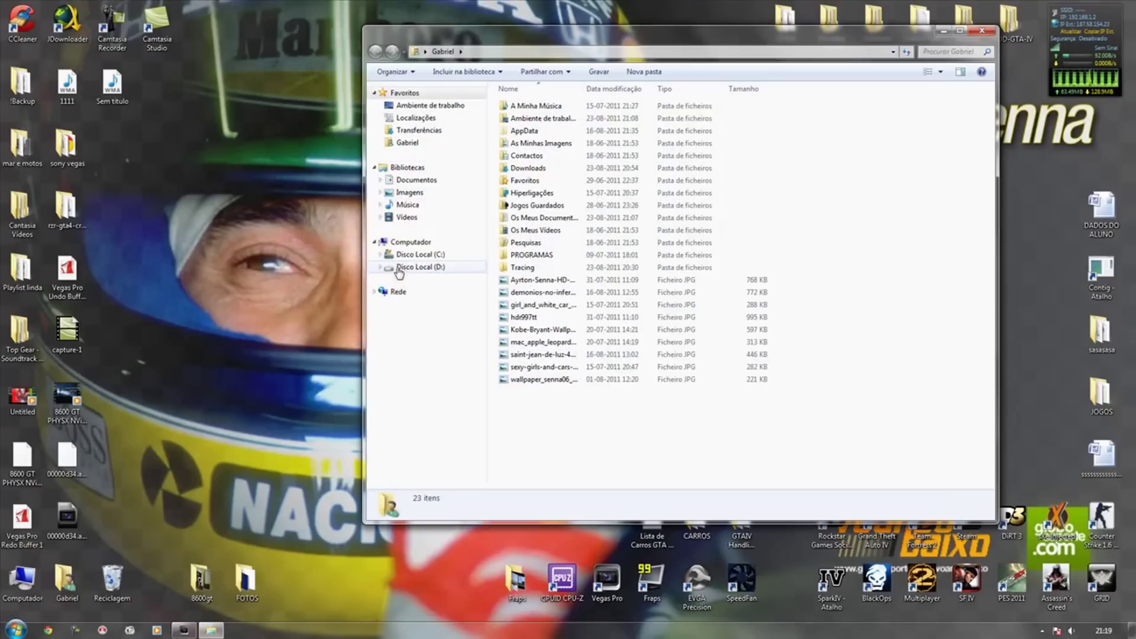
double_click(524, 168)
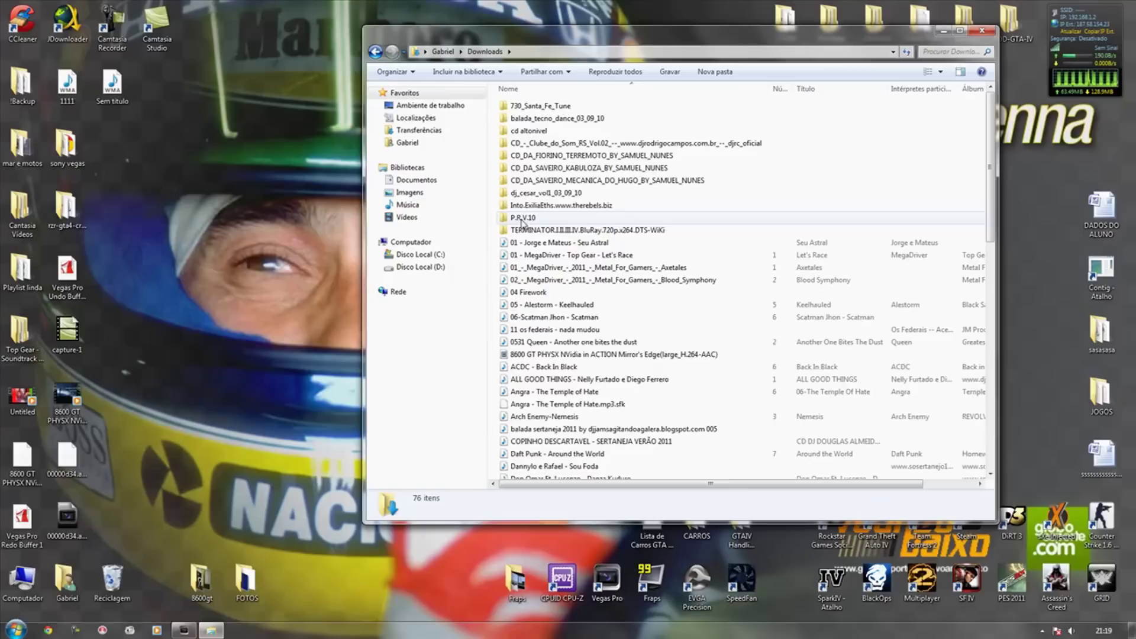
left_click(529, 256)
left_click(537, 244)
left_click_drag(537, 246, 225, 516)
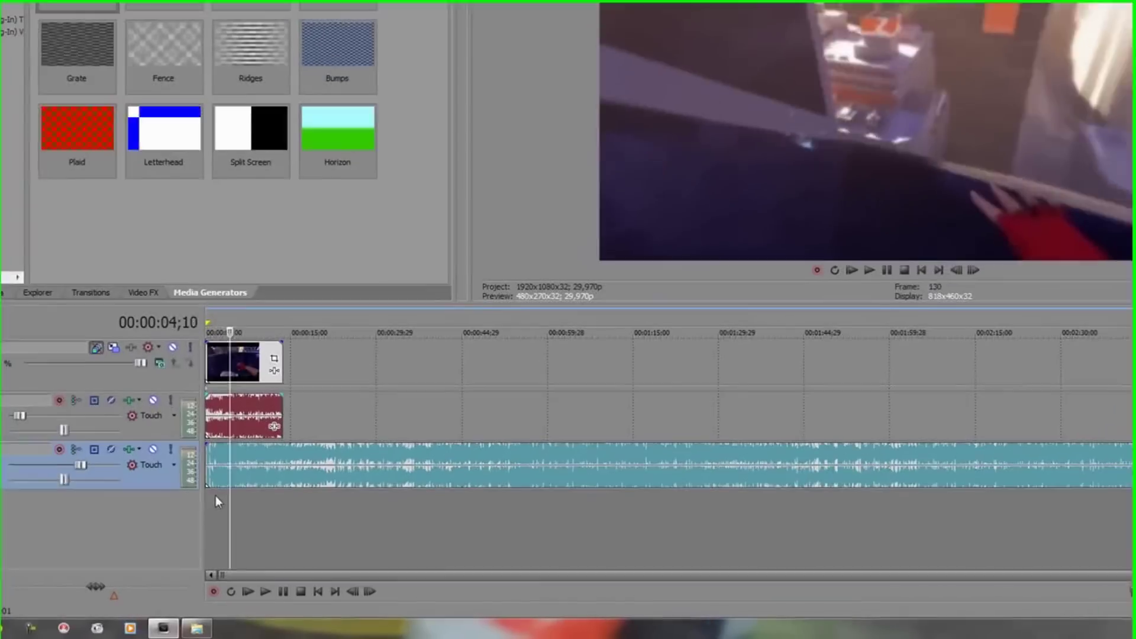
Trim the end of the song on audio track 3 so that it matches the end of the gameplay clip.
left_click(226, 520)
left_click_drag(718, 575, 1060, 562)
left_click_drag(937, 474, 283, 474)
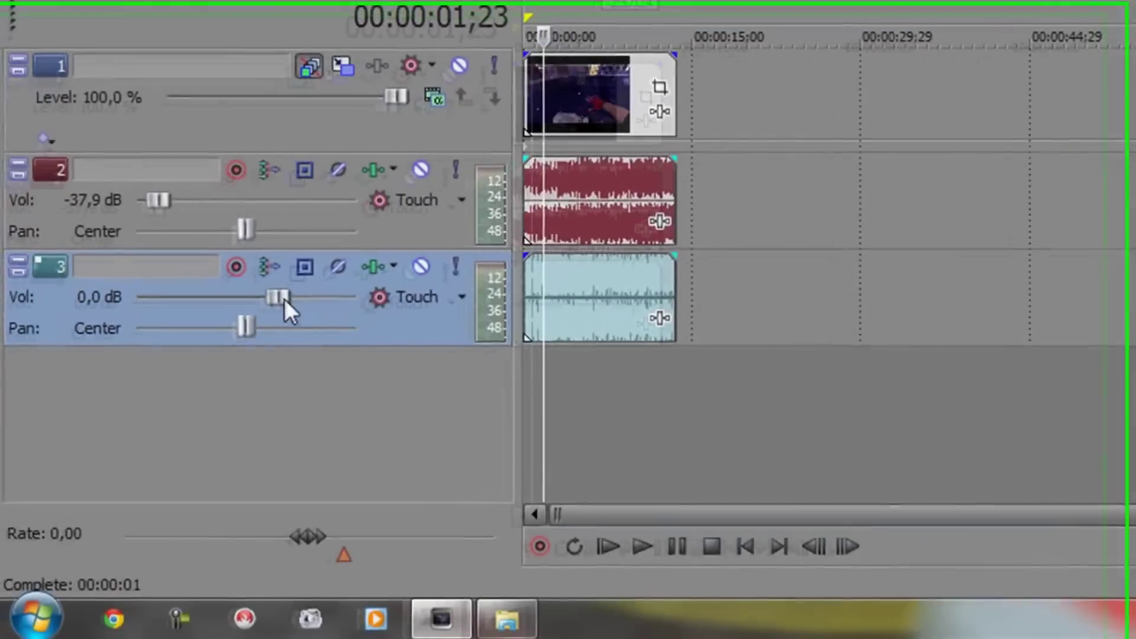
Set the volume of the music track 3 to -37,9 dB and the gameplay audio track 2 to -2,3 dB.
left_click_drag(79, 466, 64, 465)
left_click_drag(253, 297, 284, 287)
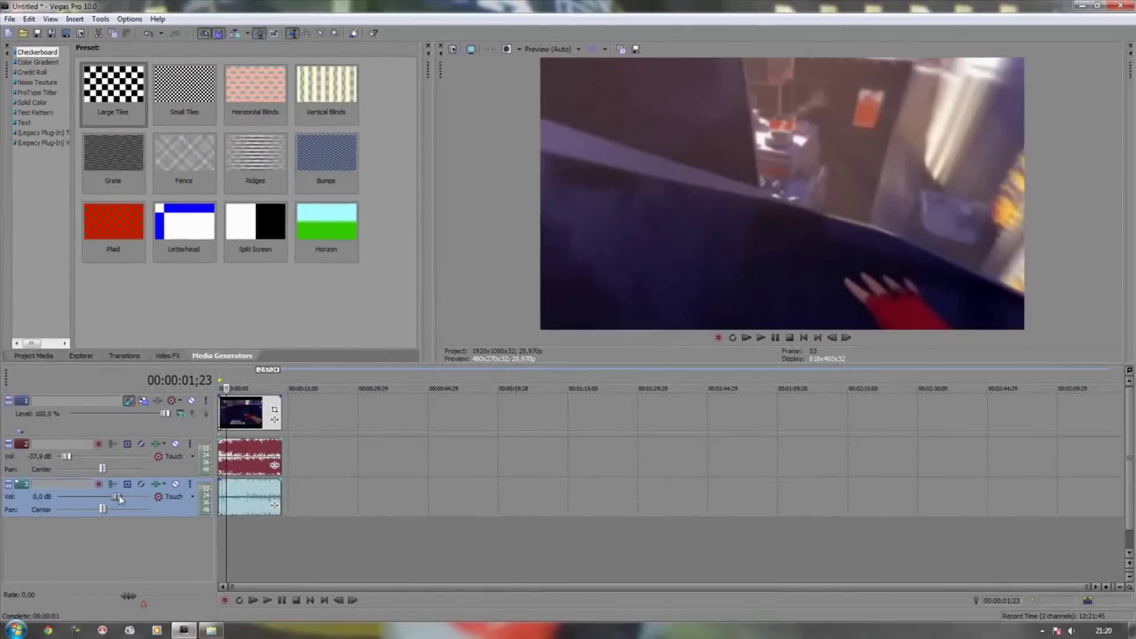
left_click_drag(119, 498, 67, 498)
left_click_drag(67, 459, 102, 459)
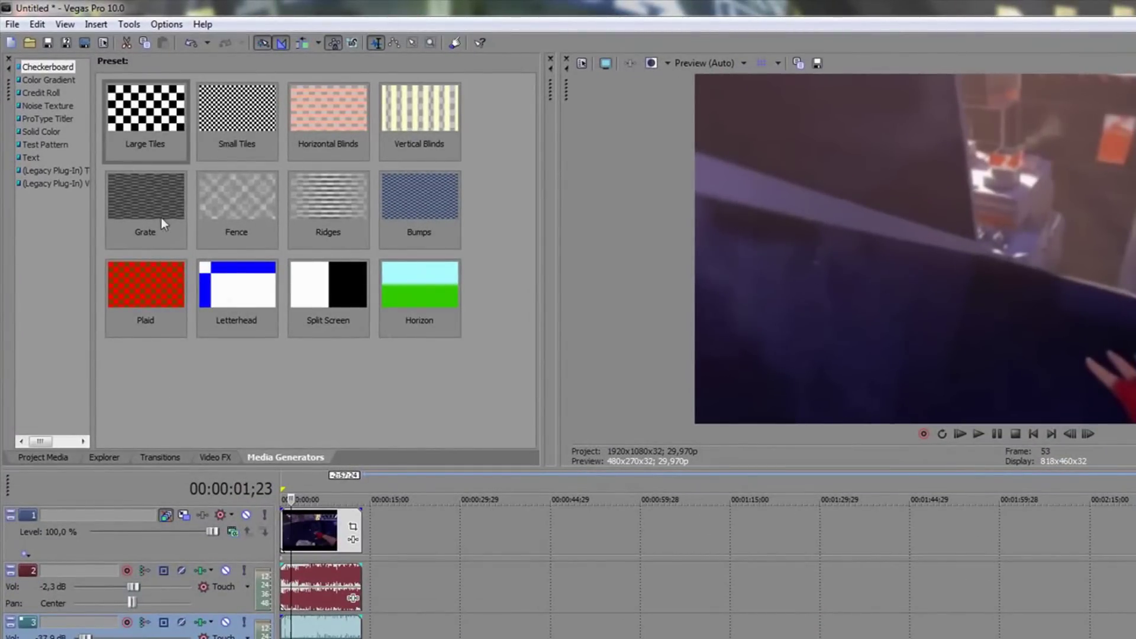
Set up a render to the desktop named "g d sdrghdg" as Windows Media Video V11 (*.wmv) with the 8 Mbps HD 1080-30p Video template.
left_click(12, 24)
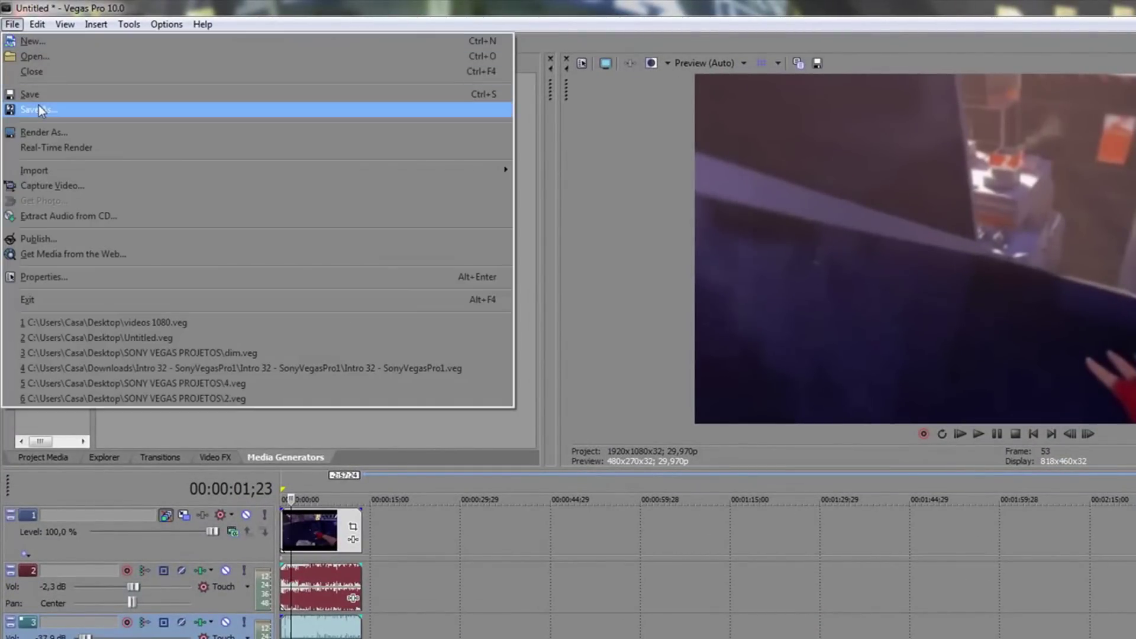
left_click(33, 127)
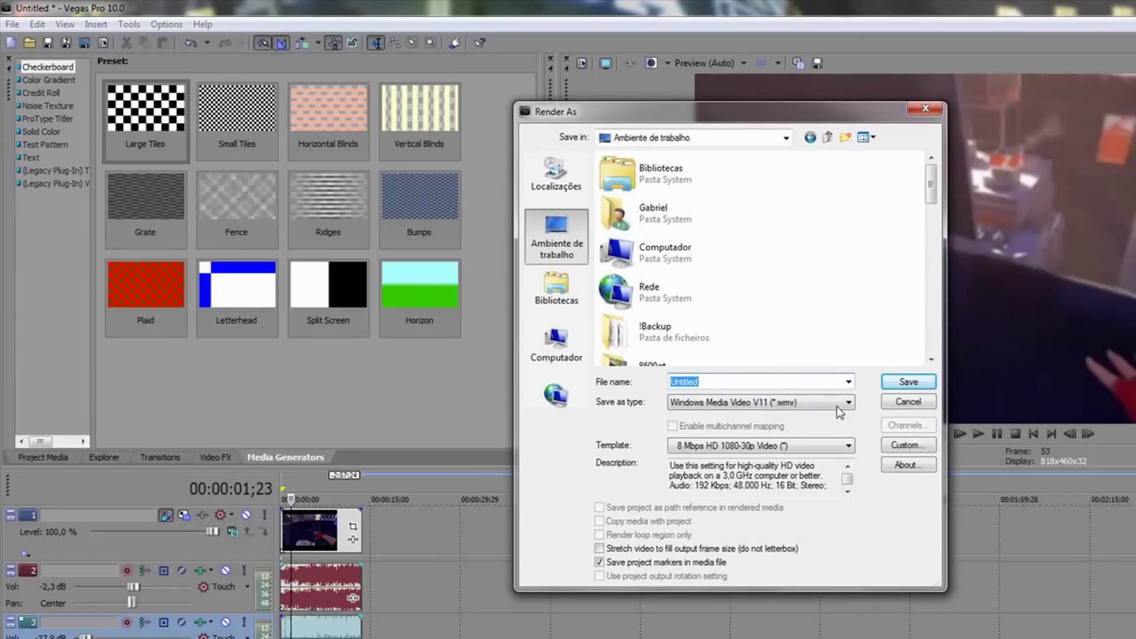
type("g d sdrghdg")
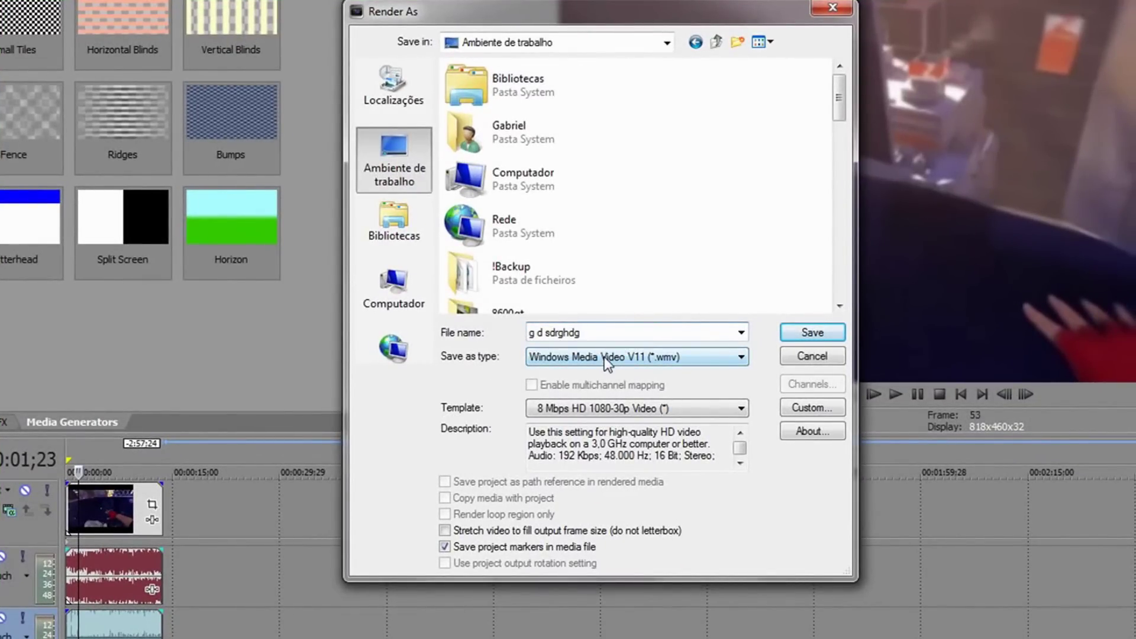
left_click(605, 357)
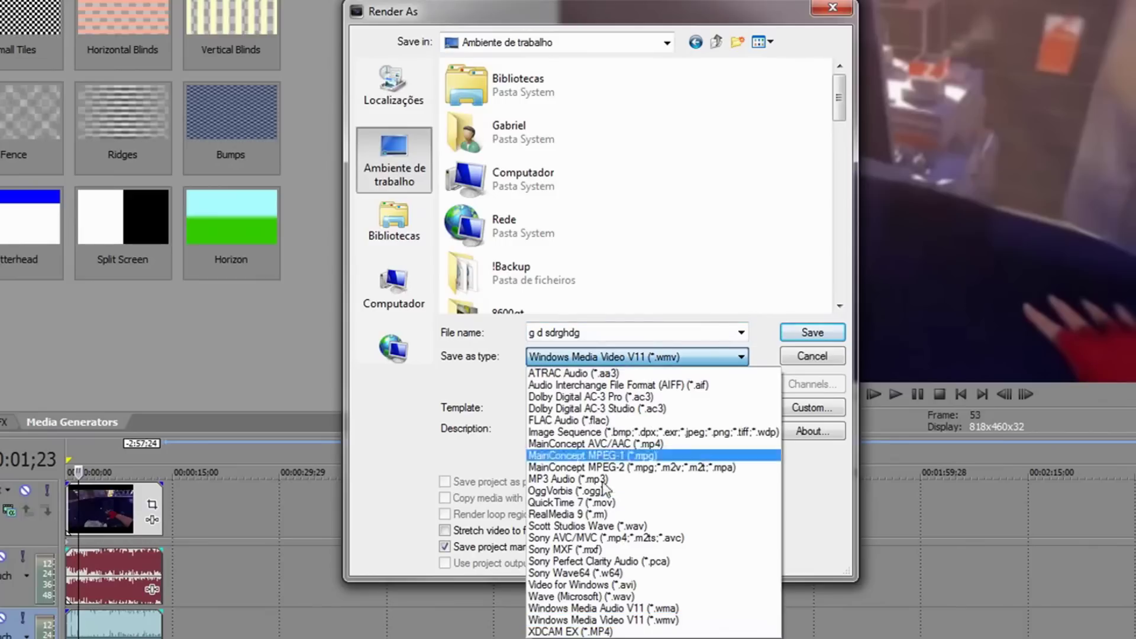
left_click(605, 621)
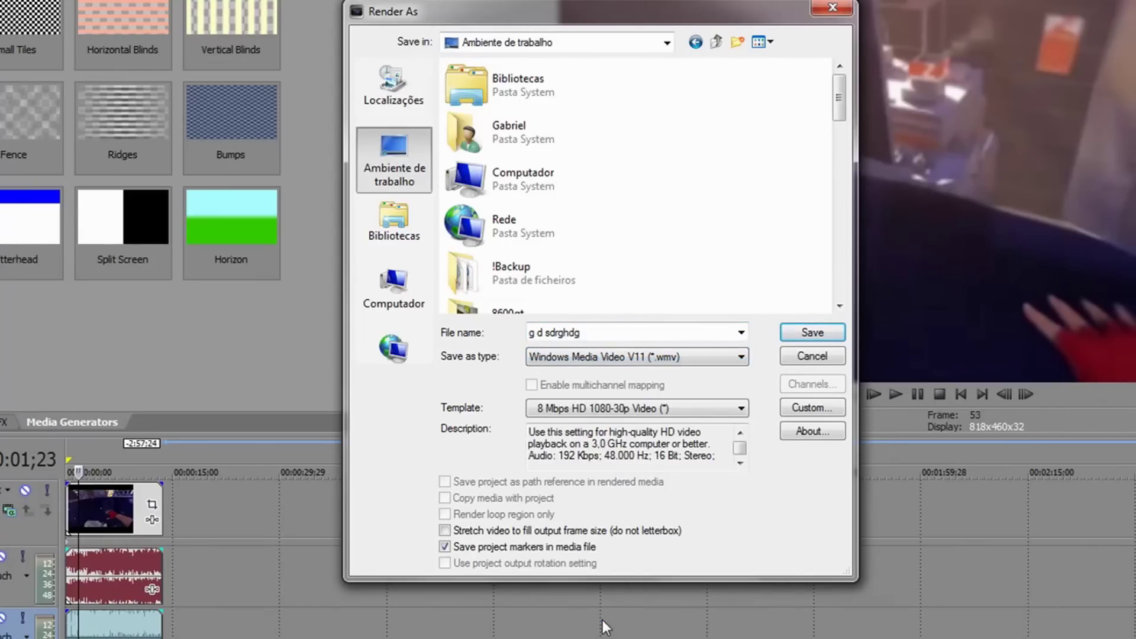
left_click(723, 404)
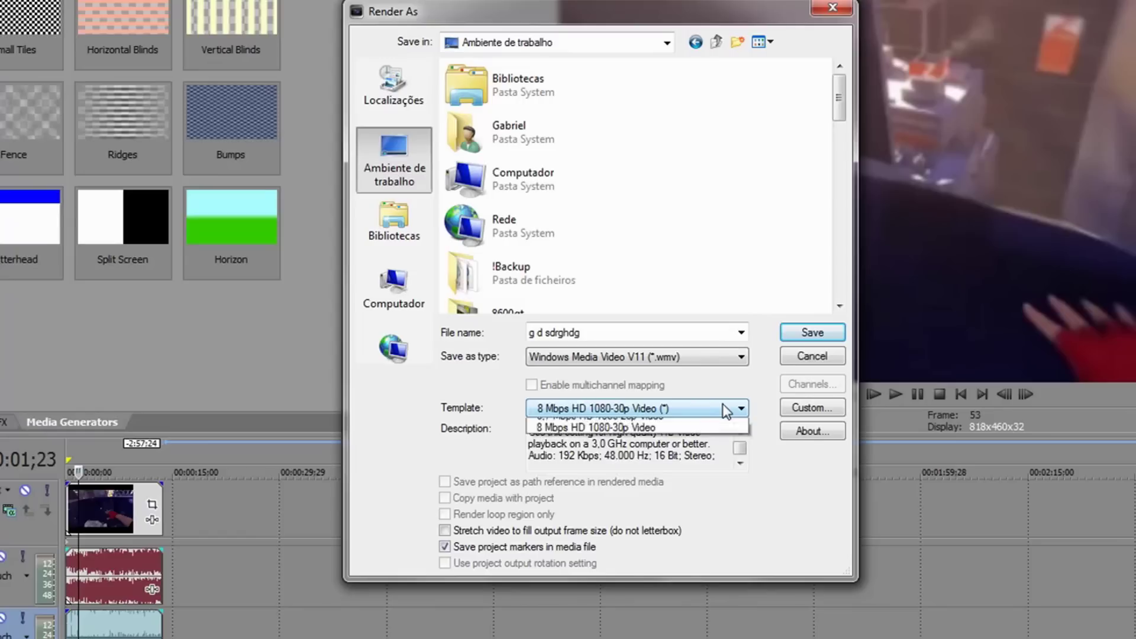
left_click(591, 574)
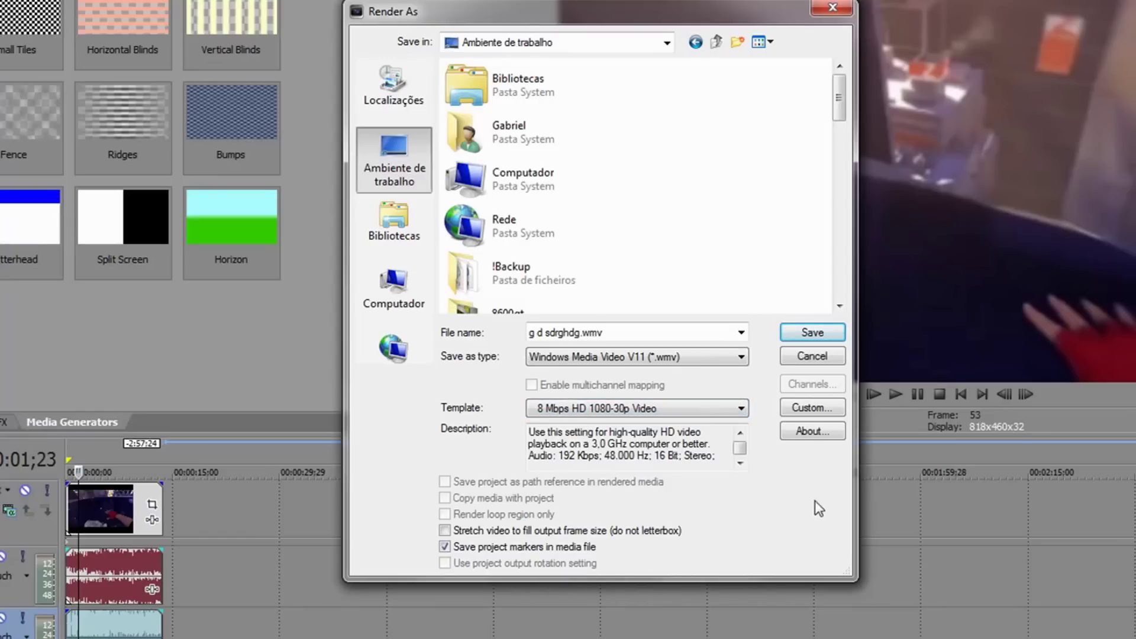
Customize the render template's video encoding to Quality VBR mode with the quality at 100 %.
left_click(797, 410)
left_click(725, 57)
left_click(725, 58)
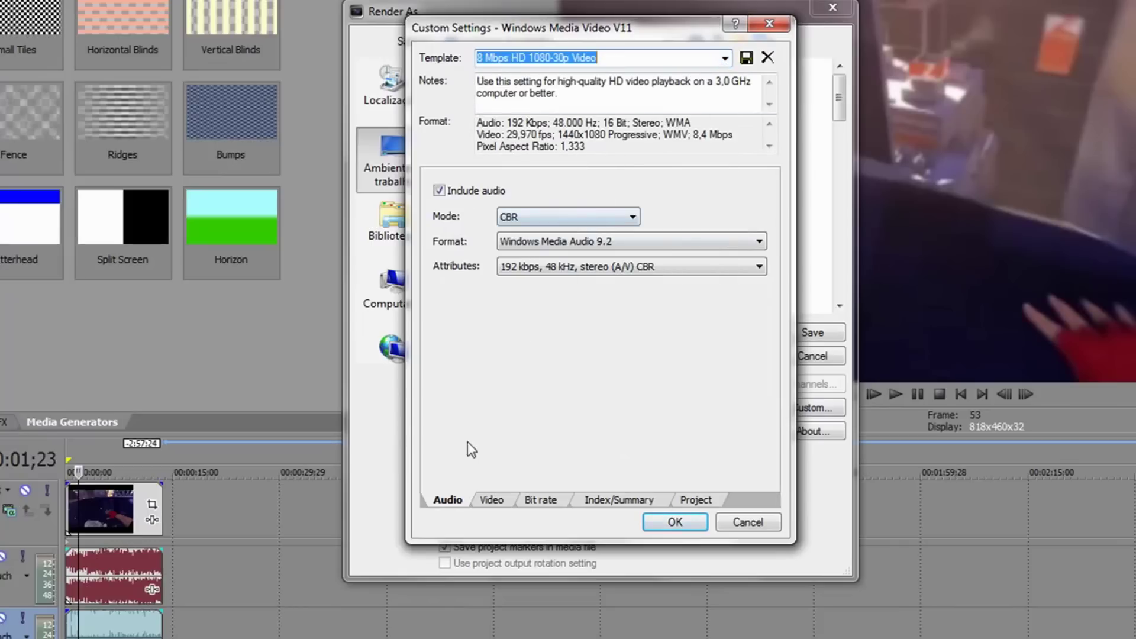
left_click_drag(499, 58, 551, 61)
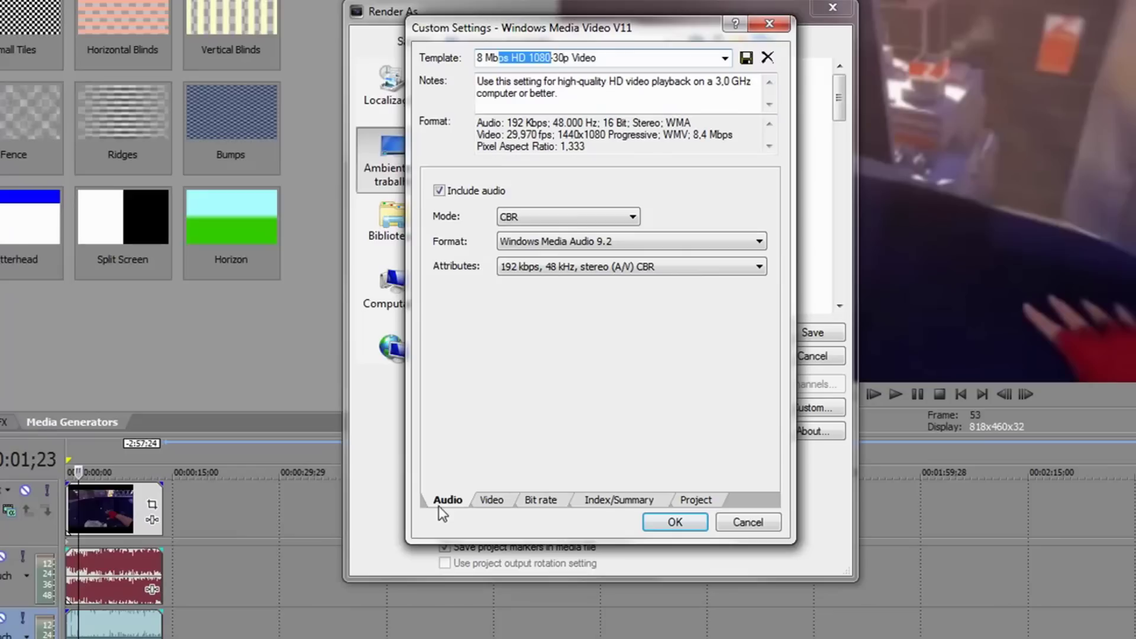
left_click(483, 497)
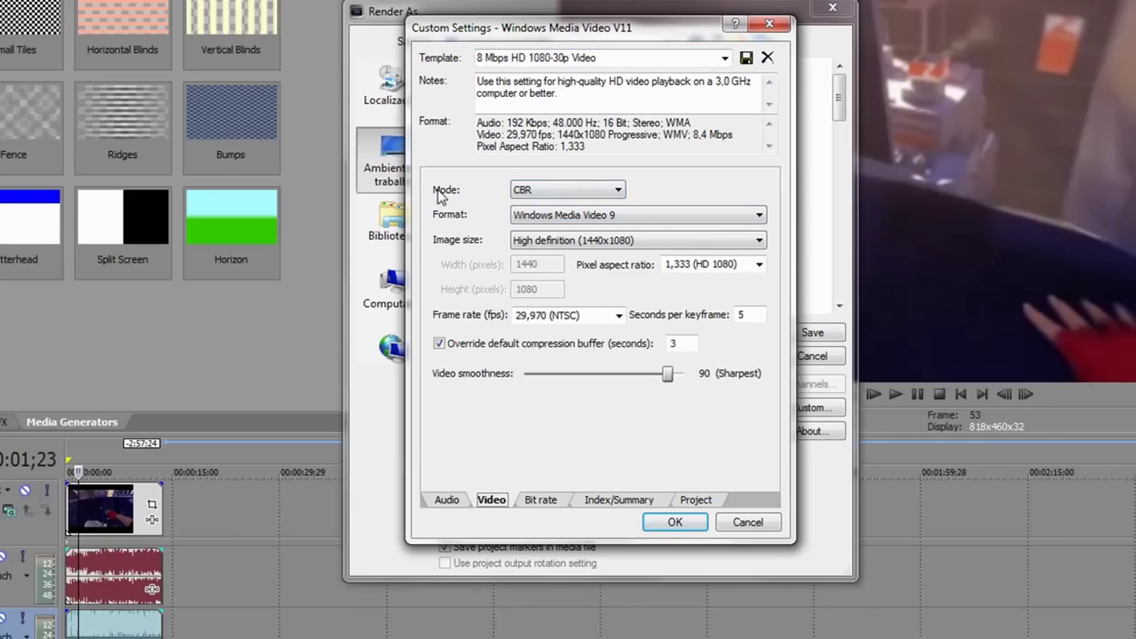
left_click(519, 191)
left_click(539, 242)
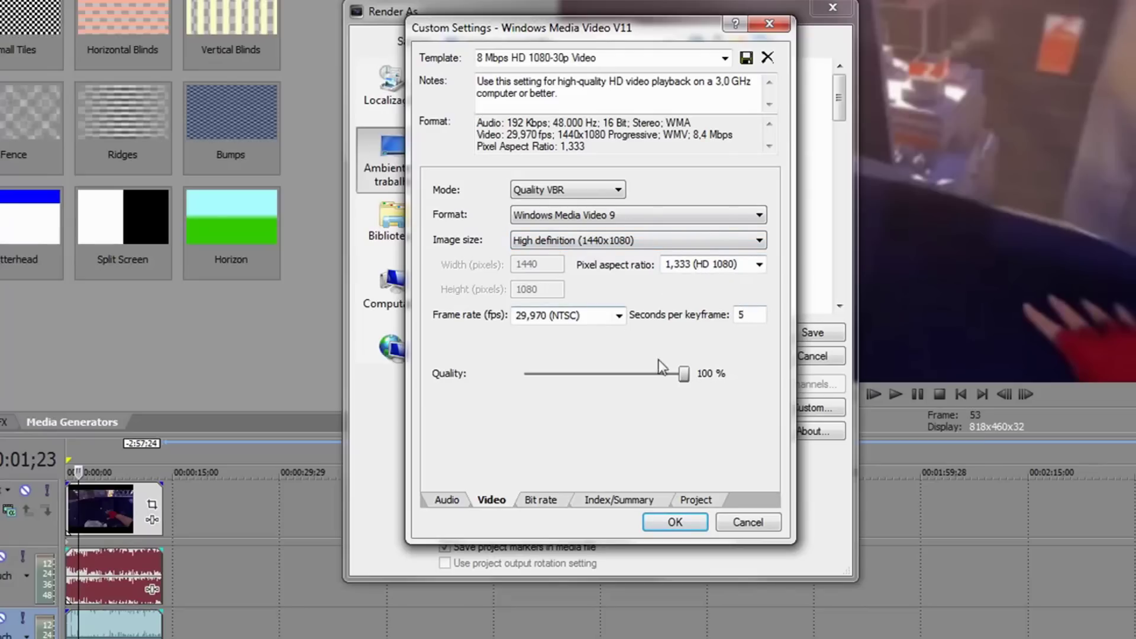
left_click_drag(683, 374, 508, 381)
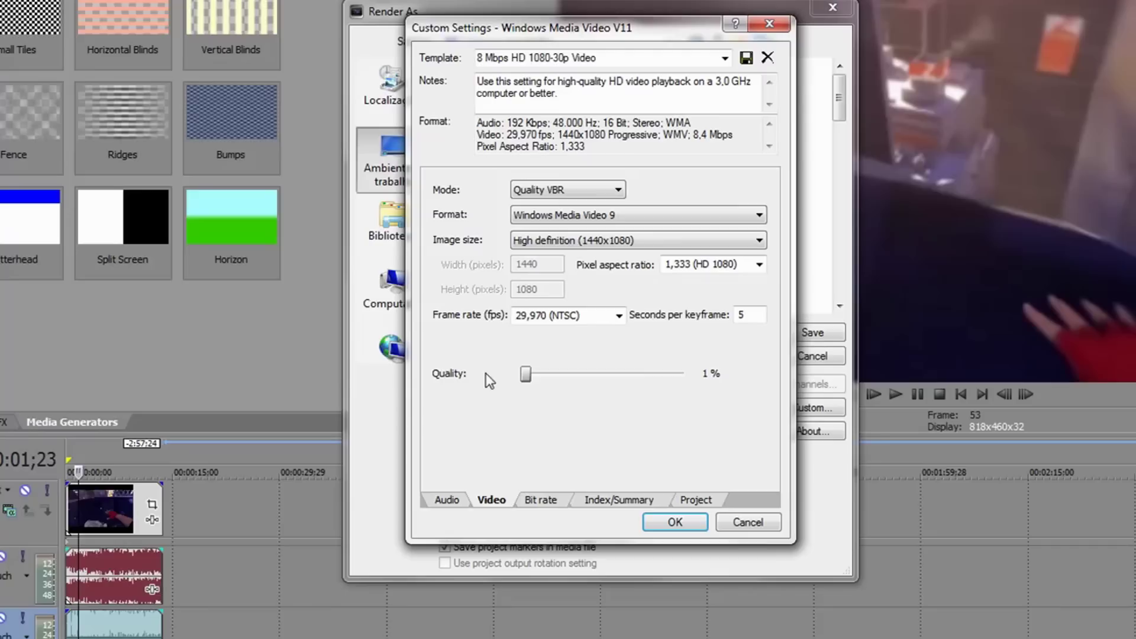
left_click_drag(526, 374, 755, 365)
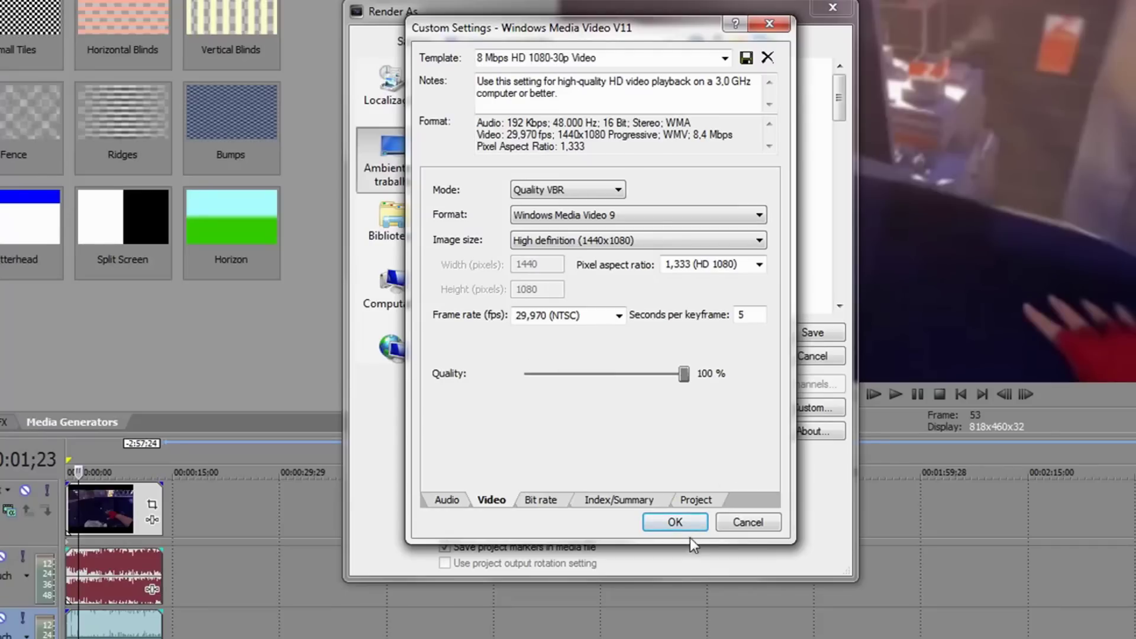
Set the template's video rendering quality to Best, accept the custom settings and start rendering the video.
left_click(531, 505)
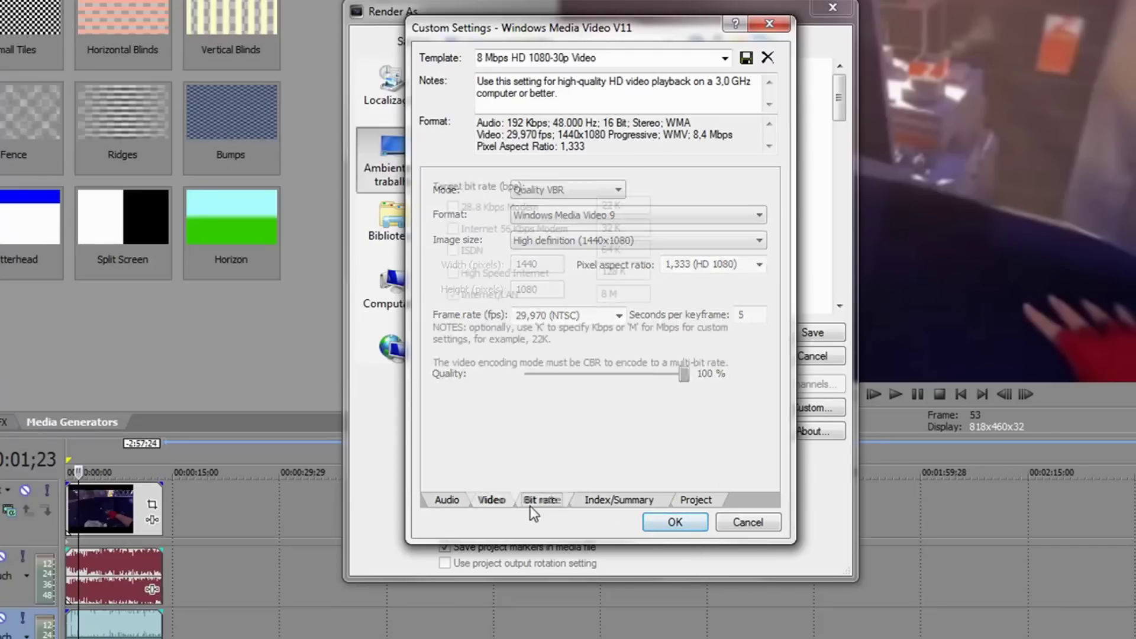
left_click(591, 501)
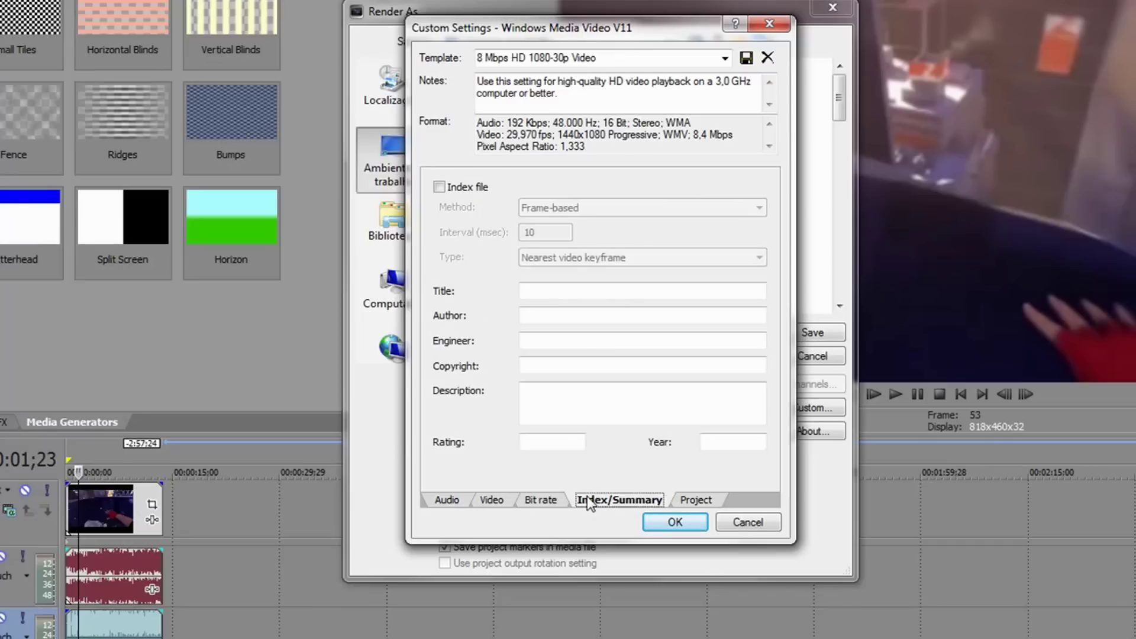
left_click(709, 503)
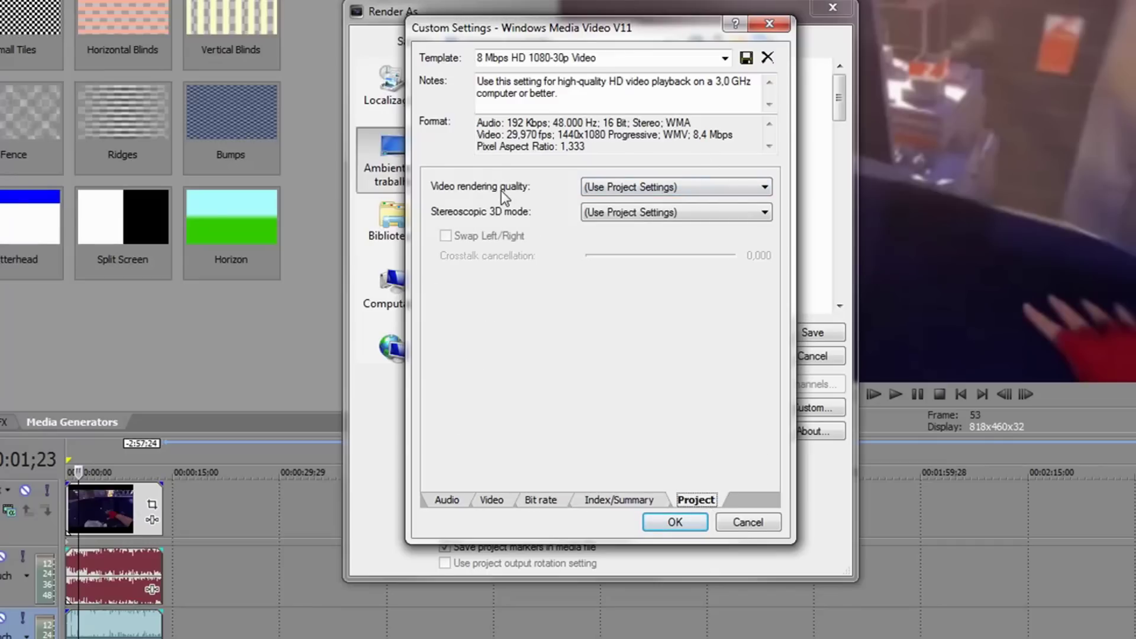
left_click(619, 191)
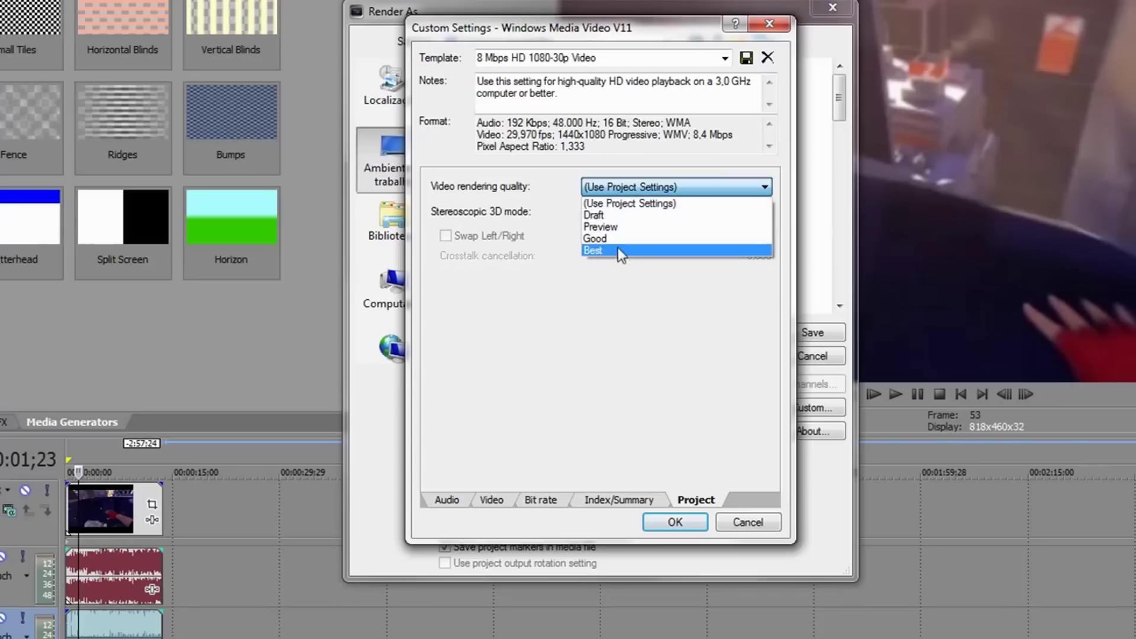
left_click(617, 249)
left_click(671, 522)
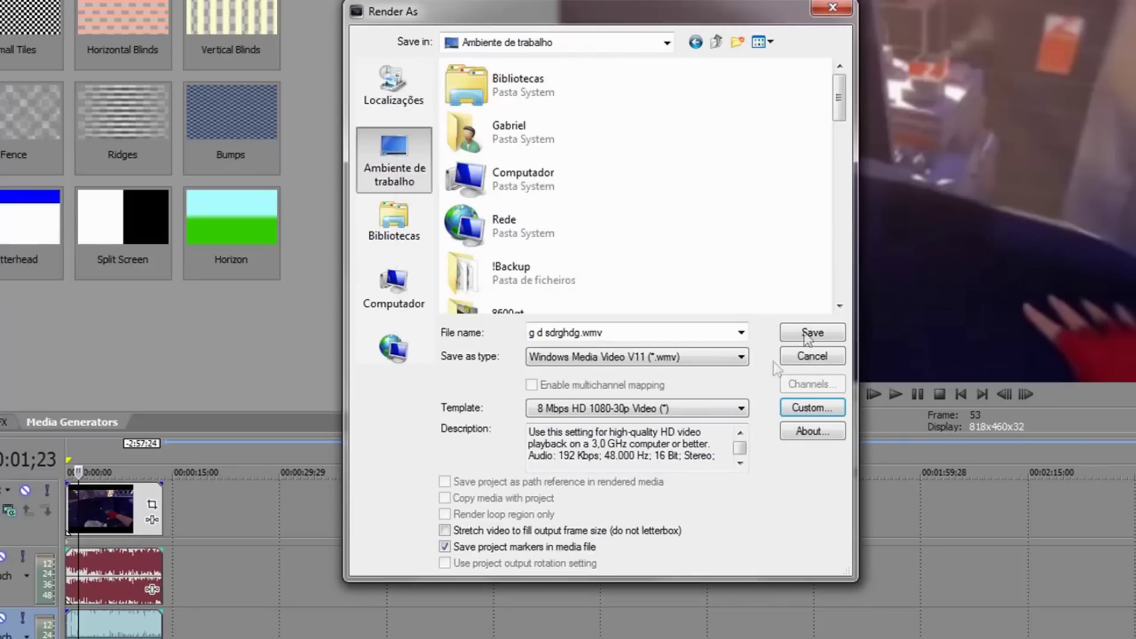
left_click(800, 335)
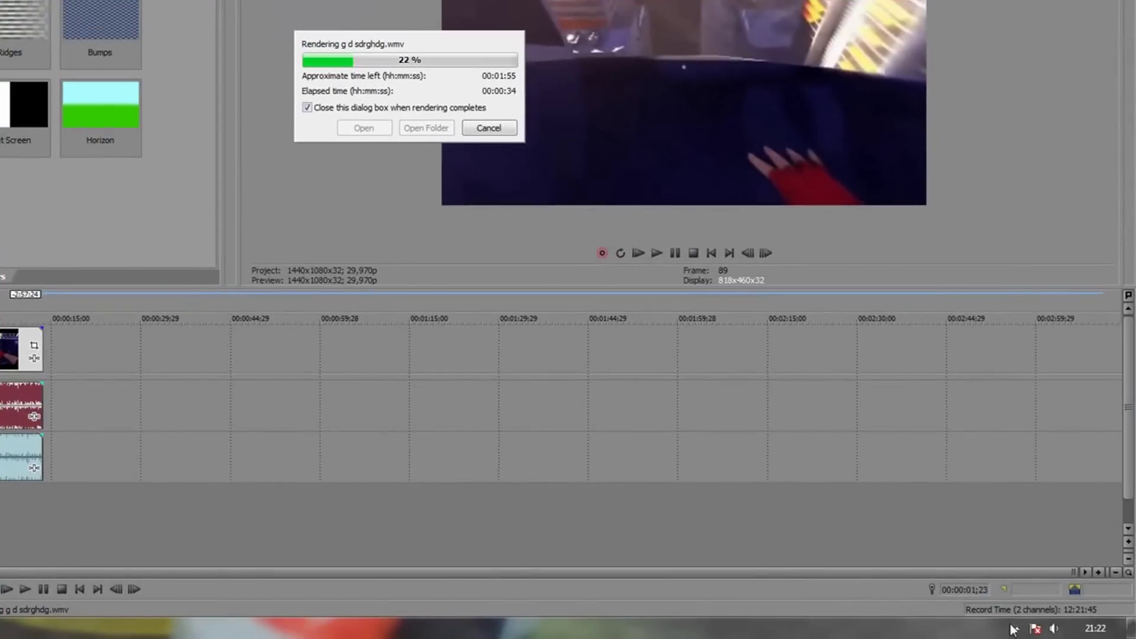
Close the file explorer window while the video renders.
left_click(1036, 631)
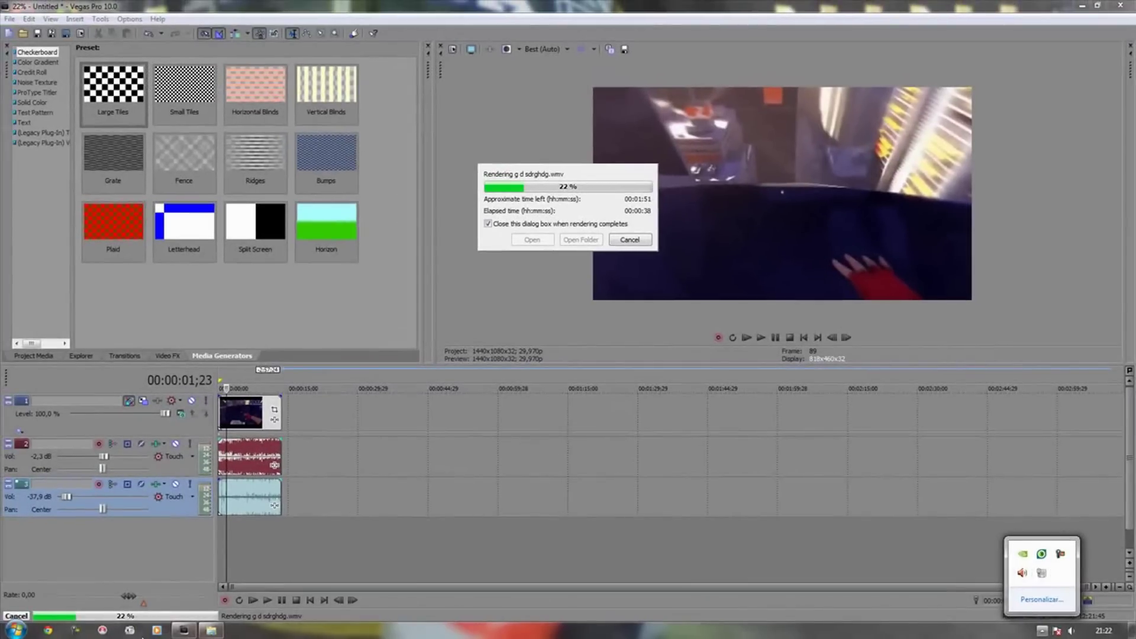
right_click(211, 630)
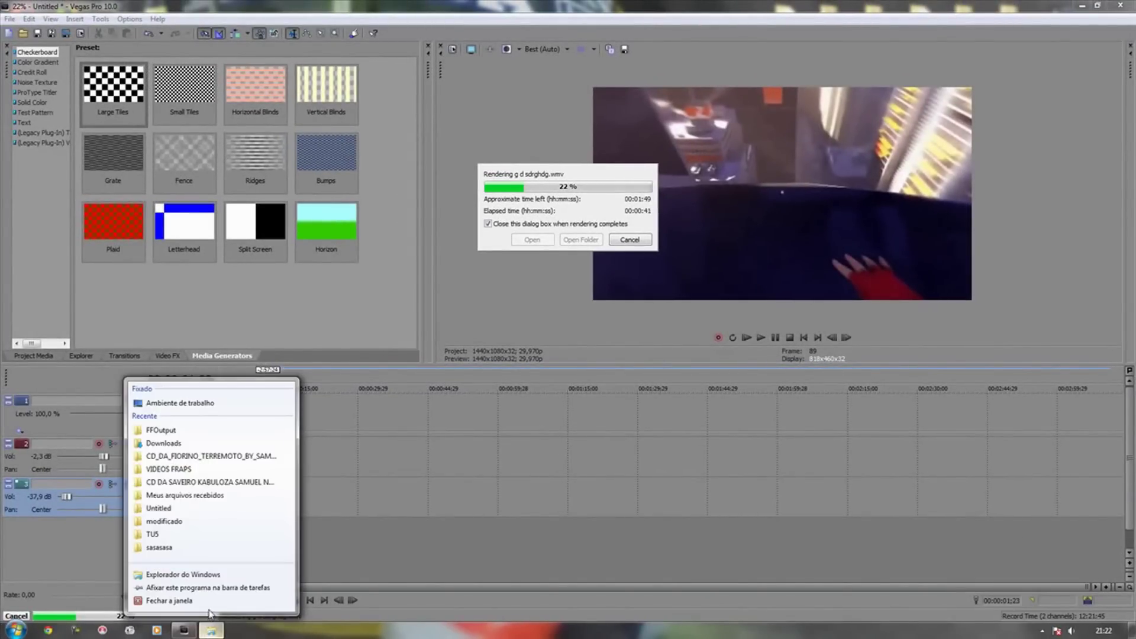
left_click(211, 602)
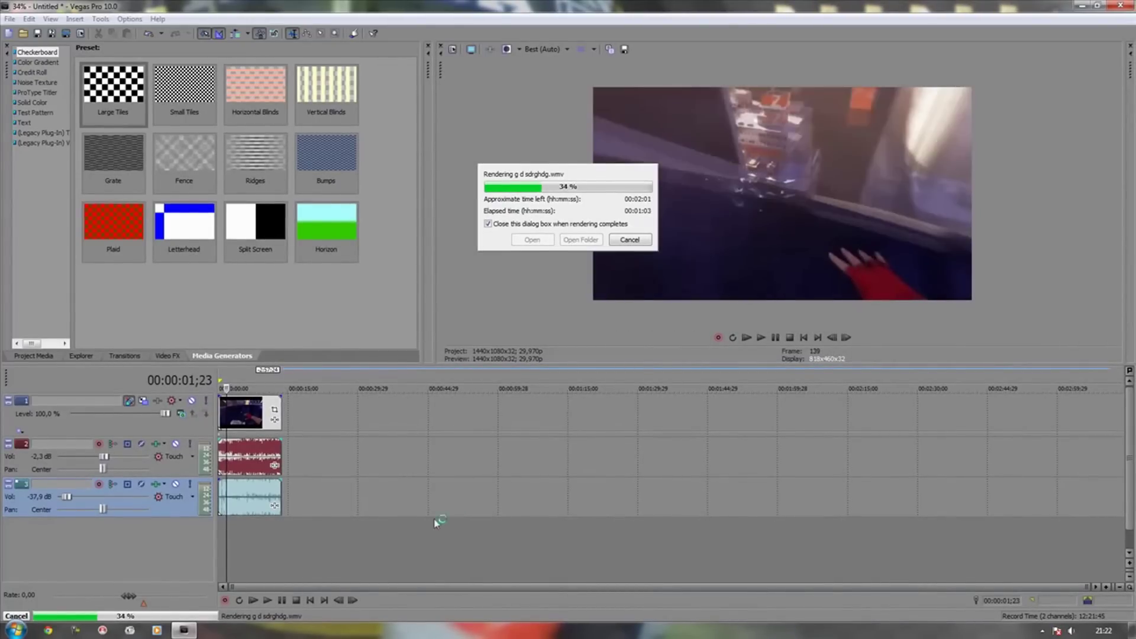
mouse_move(191, 632)
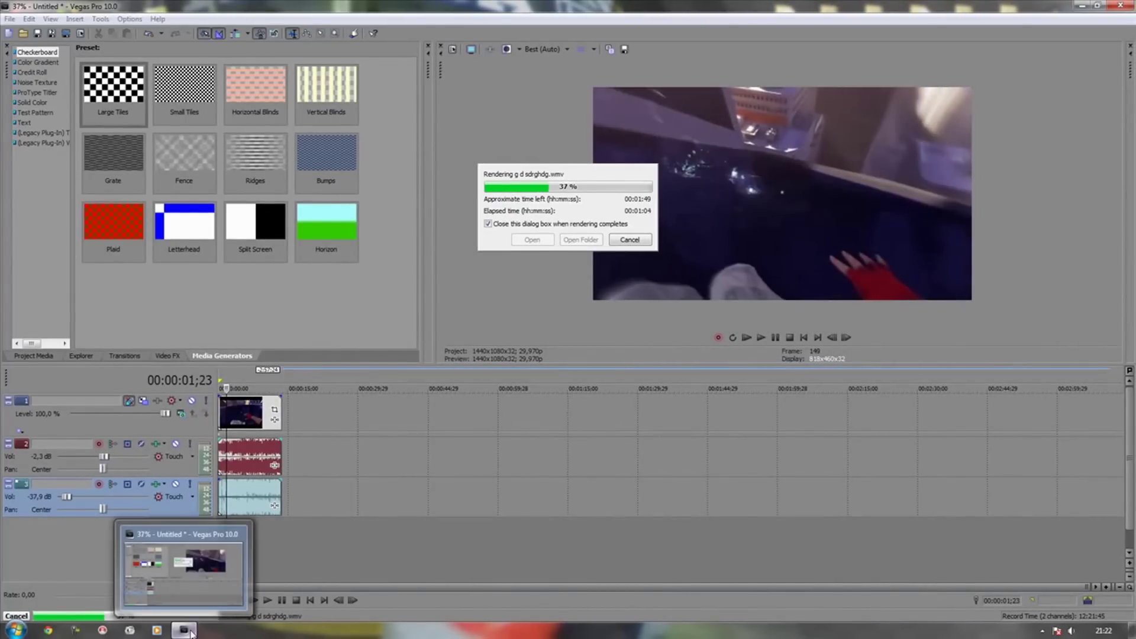